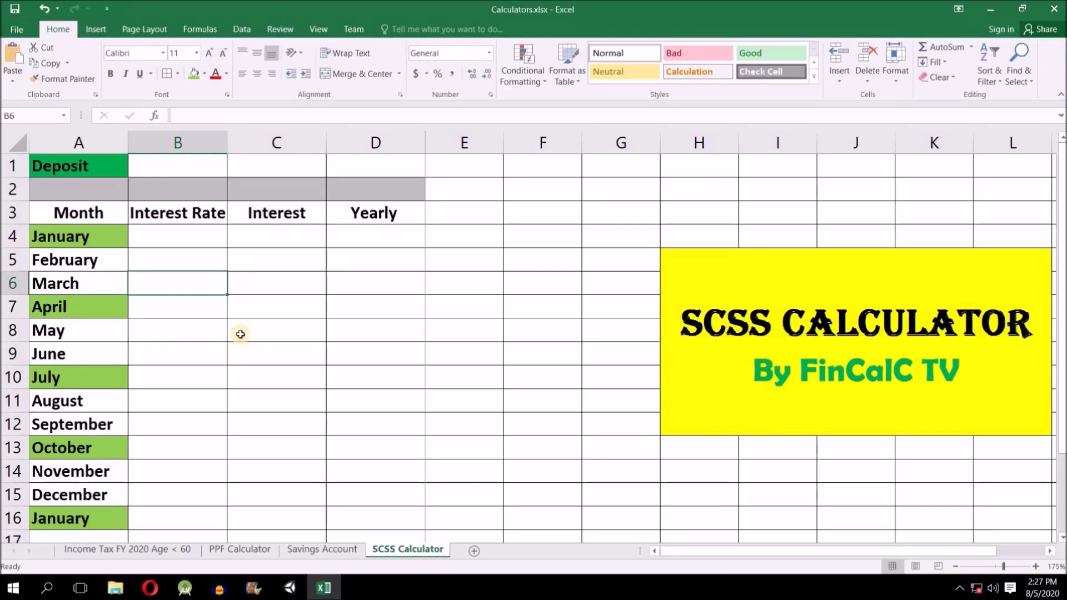
Walk through the layout: Deposit label, January-to-January month rows, and Interest Rate, Interest and Yearly headings
left_click_drag(89, 165, 80, 526)
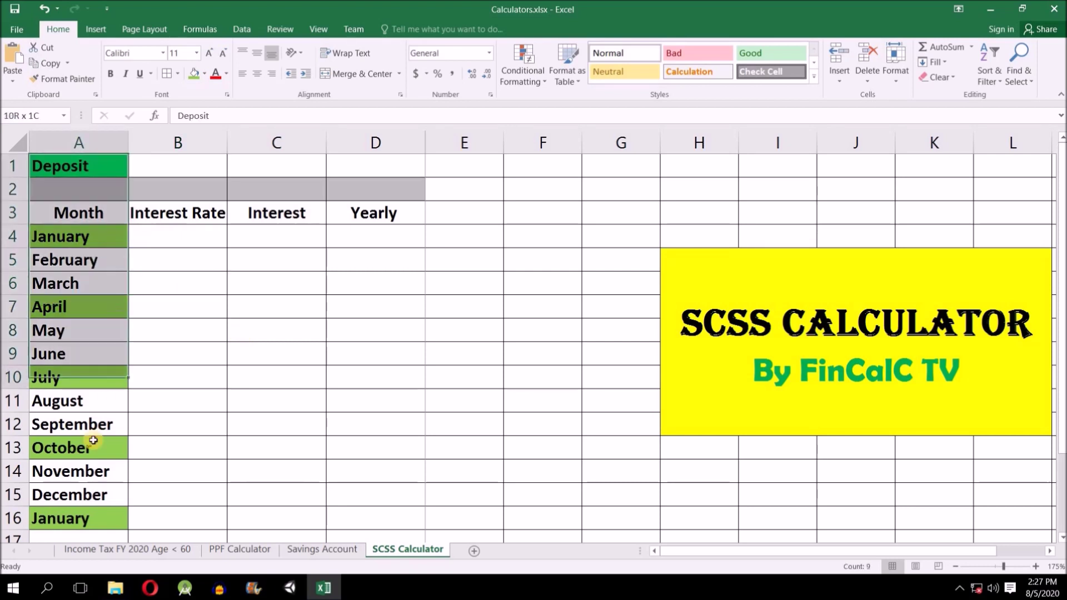
left_click(85, 166)
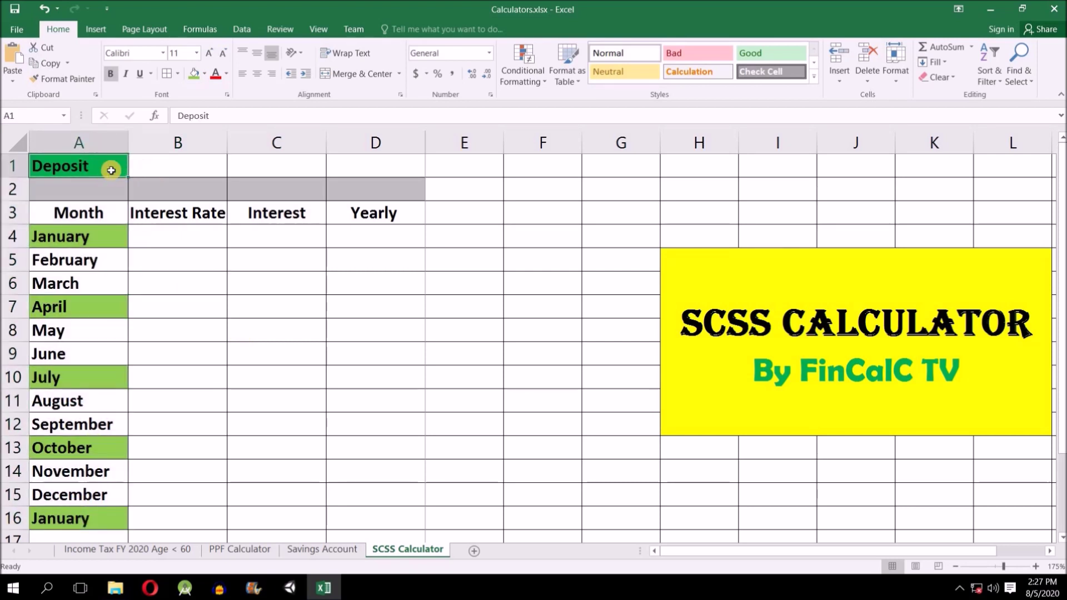
left_click_drag(86, 212, 90, 518)
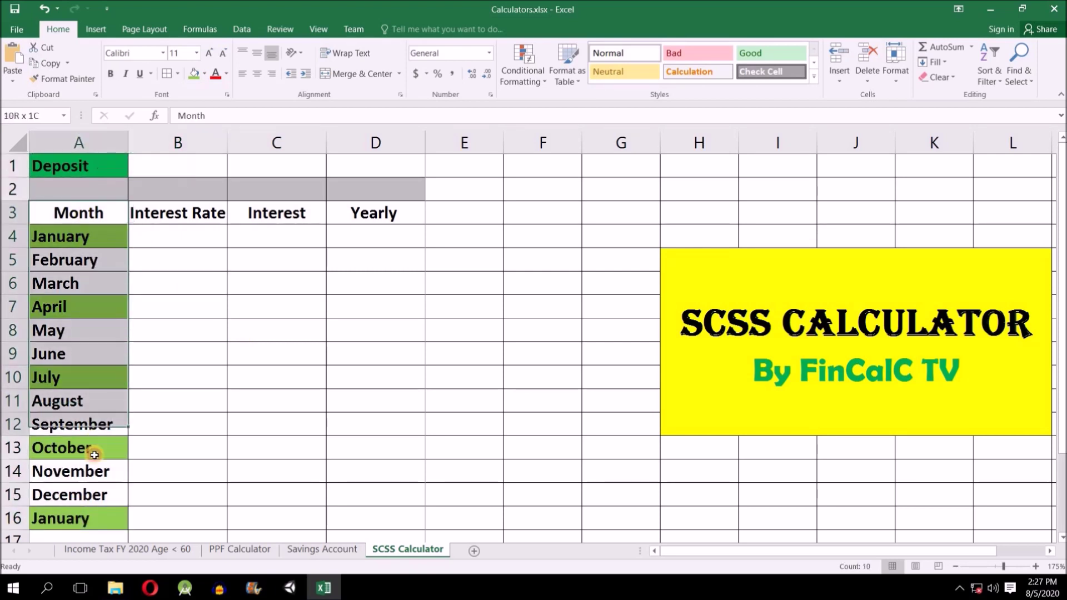
left_click(82, 238)
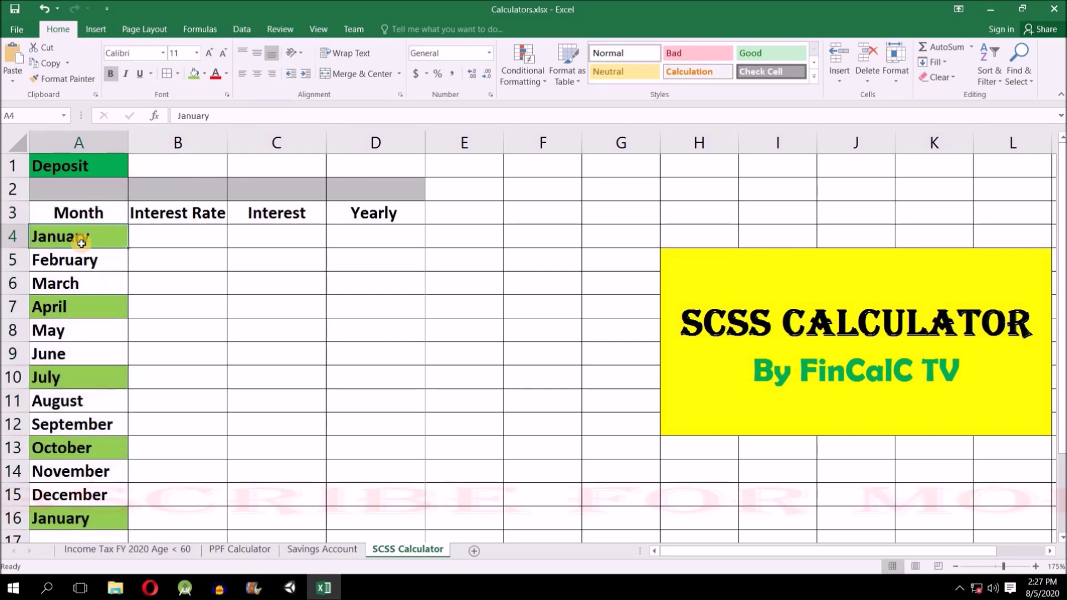
left_click(85, 521)
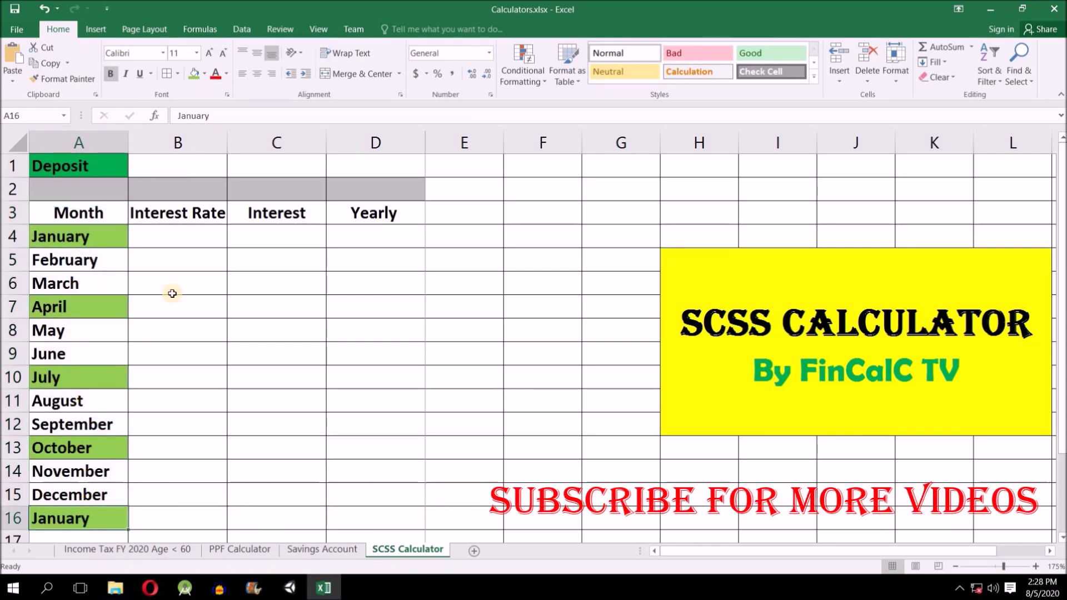
left_click(174, 217)
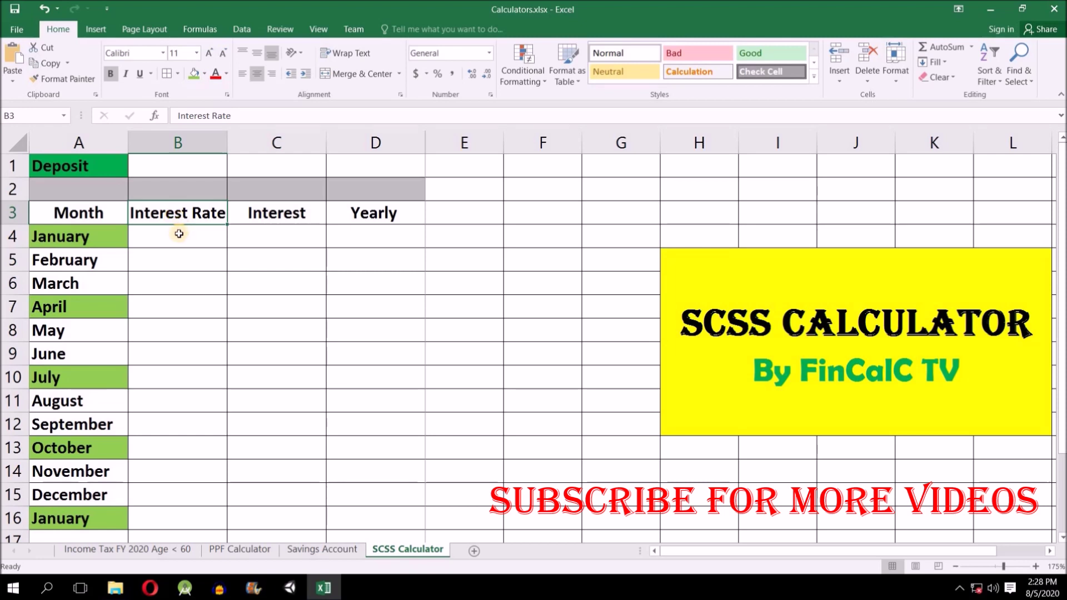
left_click(179, 234)
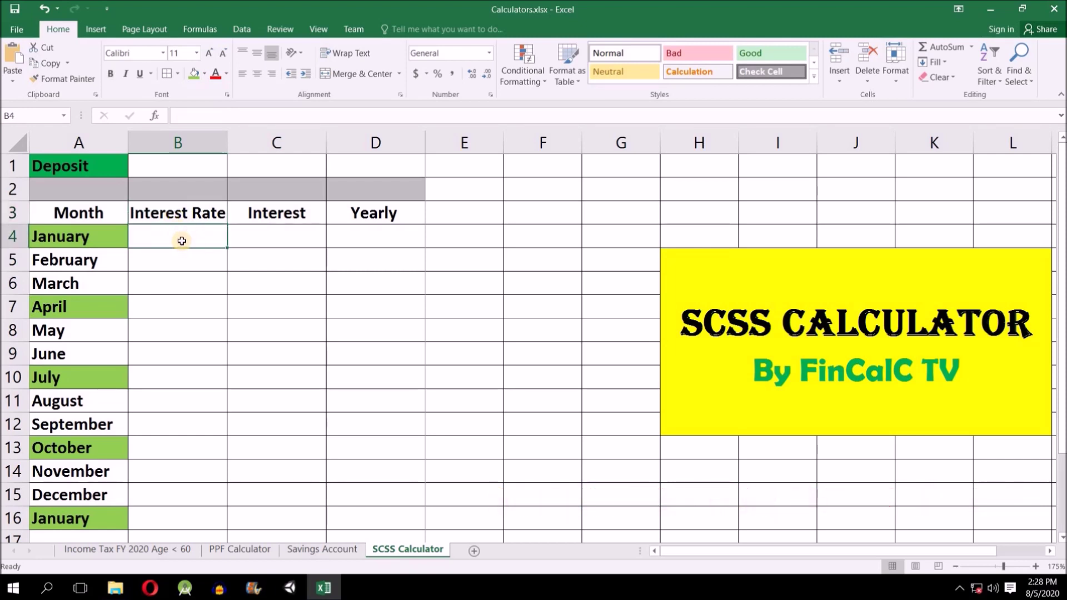
left_click(278, 217)
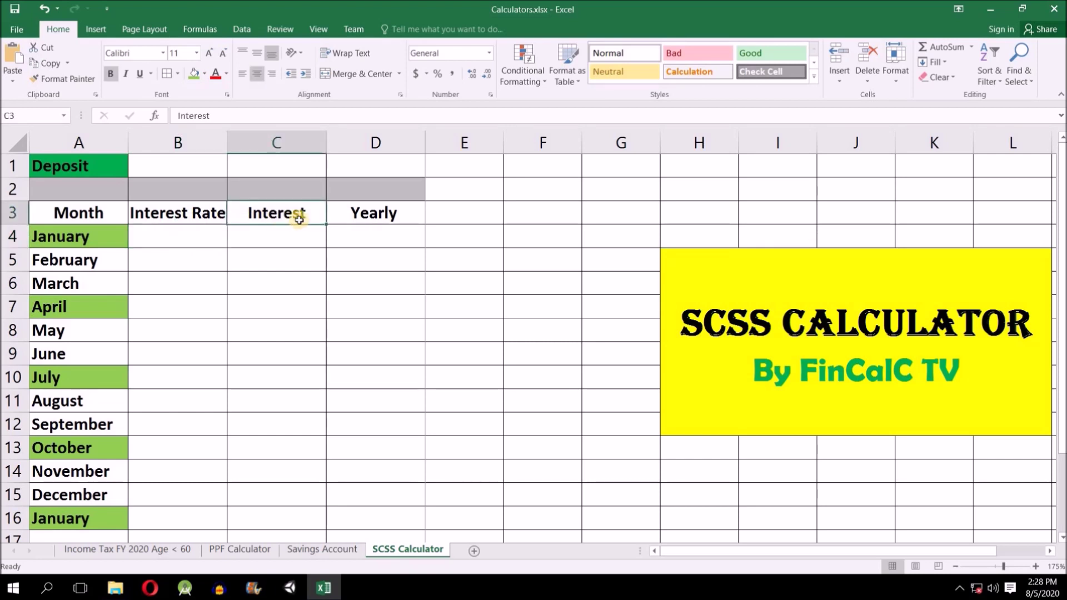
left_click(375, 220)
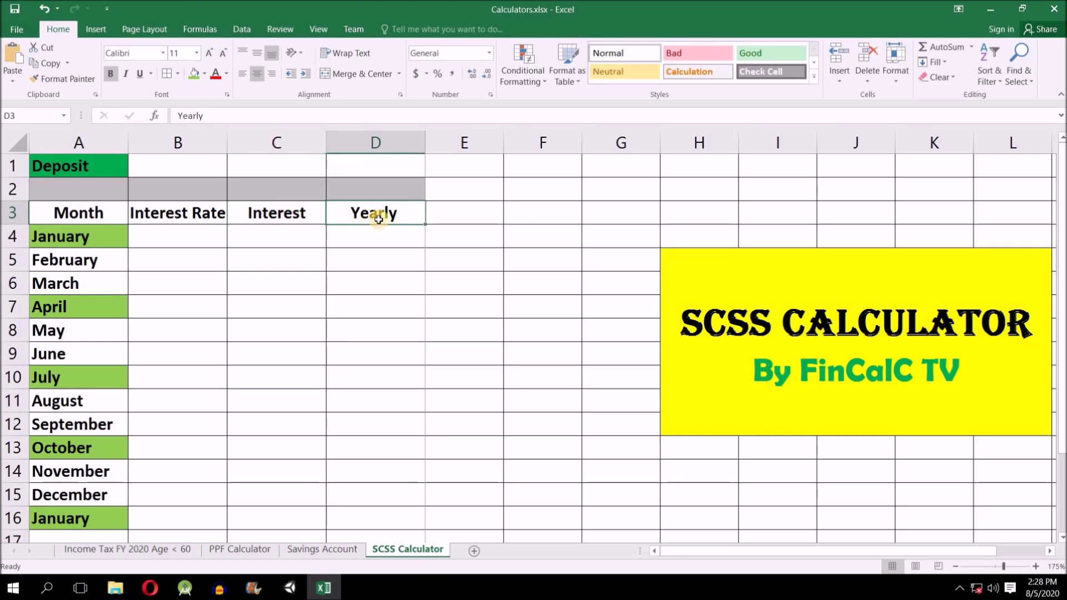
left_click(374, 503)
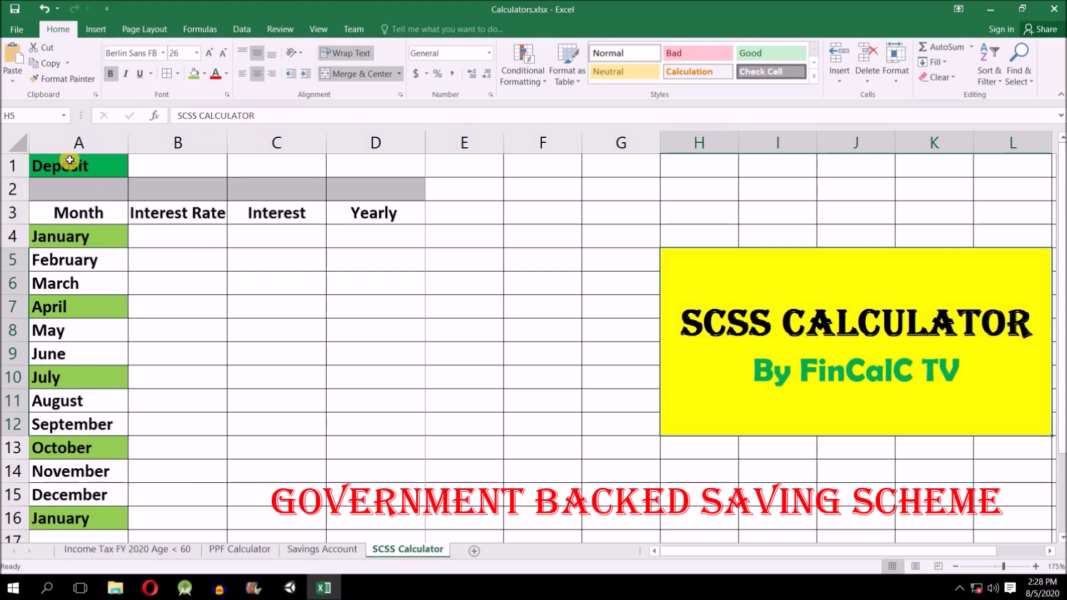
Point out the empty deposit cell B1, the SCSS CALCULATOR title, rate cell B4 and Interest cell C7
left_click(70, 160)
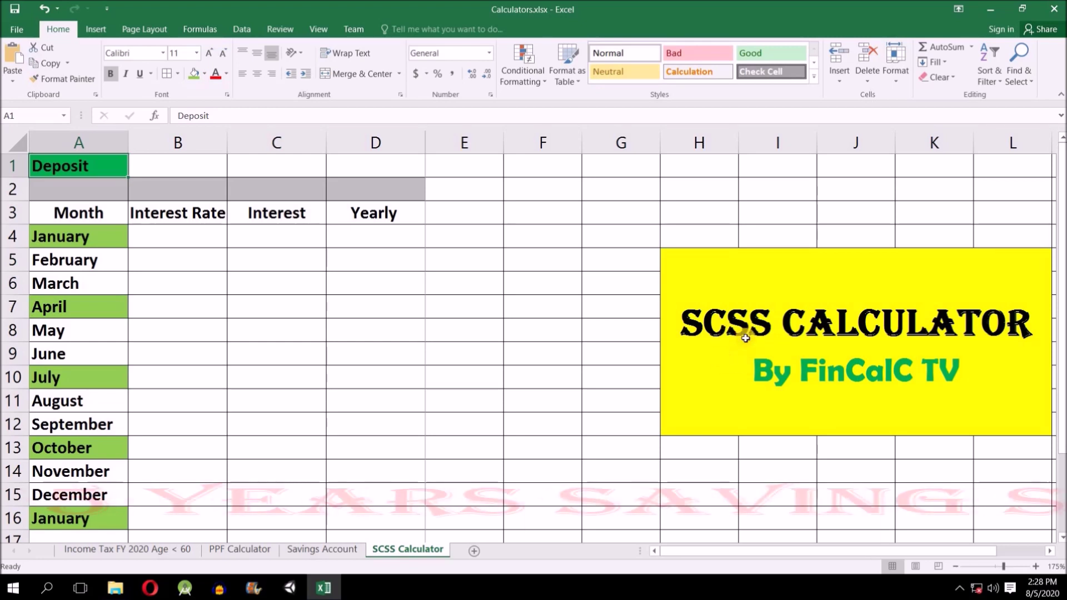
left_click(162, 168)
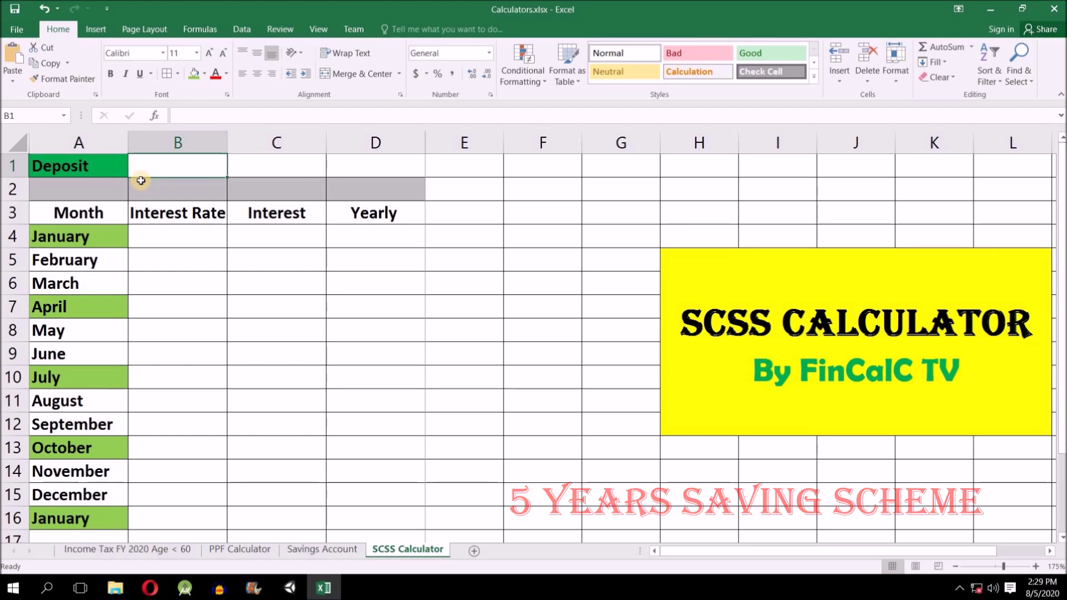
left_click(757, 337)
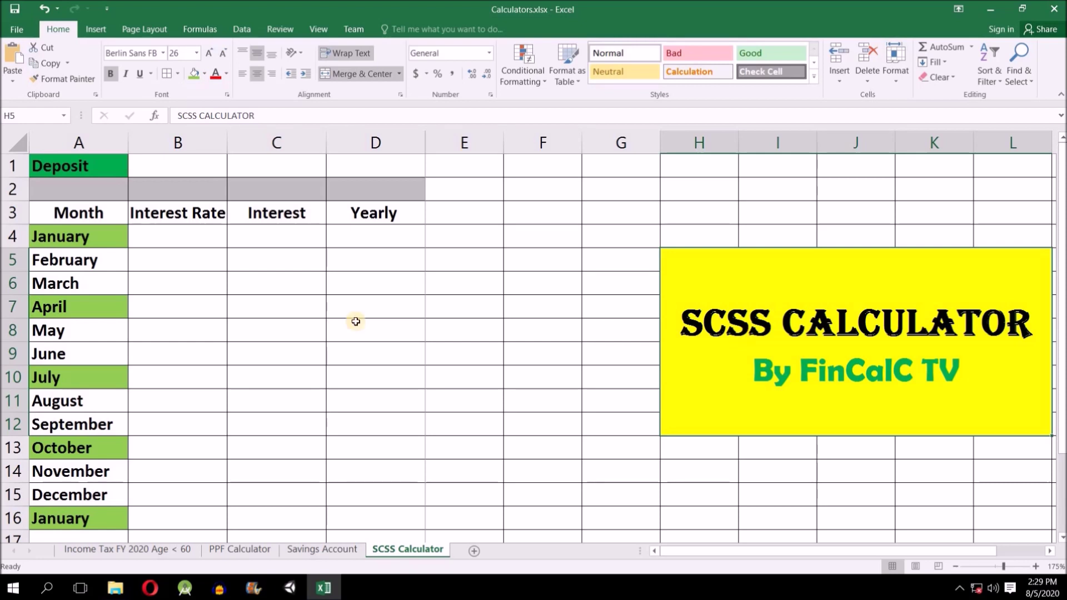
left_click(164, 242)
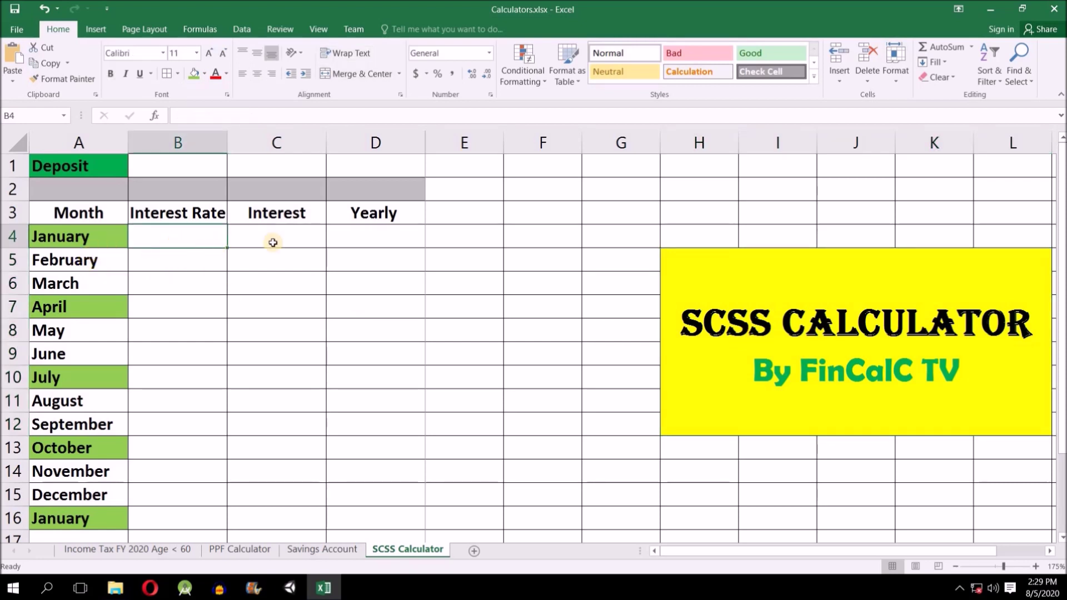
left_click(88, 309)
left_click(183, 307)
left_click(270, 307)
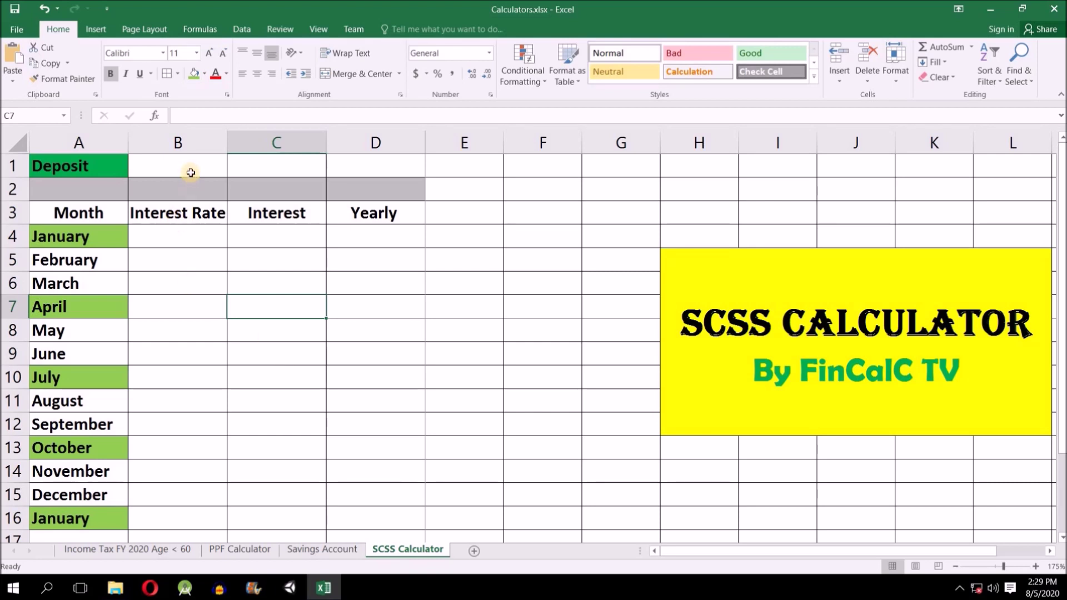
Enter a 500000 deposit in B1 and a 7.4 January interest rate in B4
left_click(188, 168)
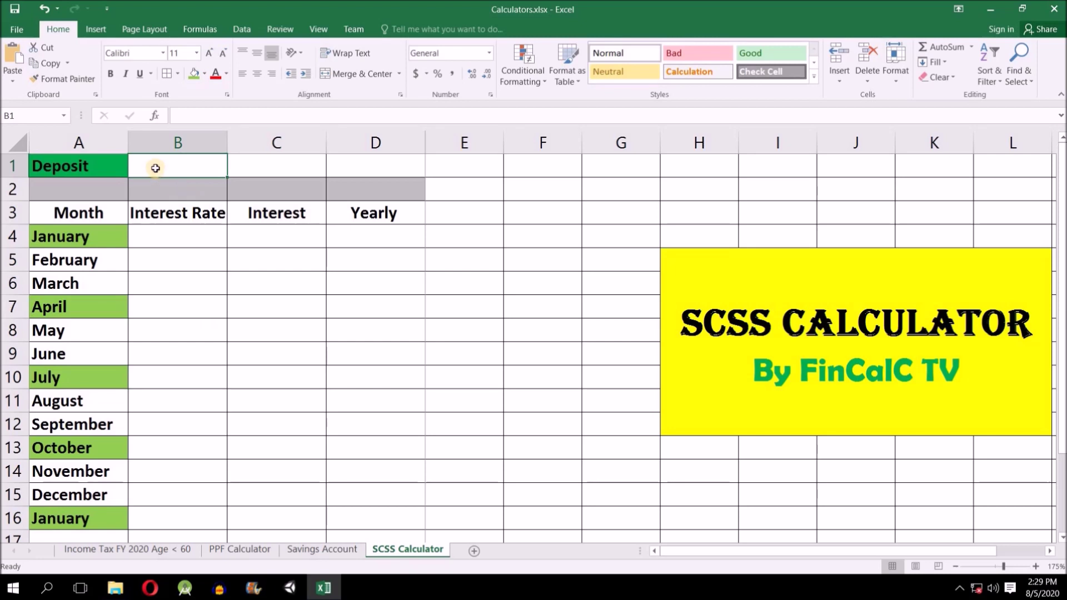
type("500000")
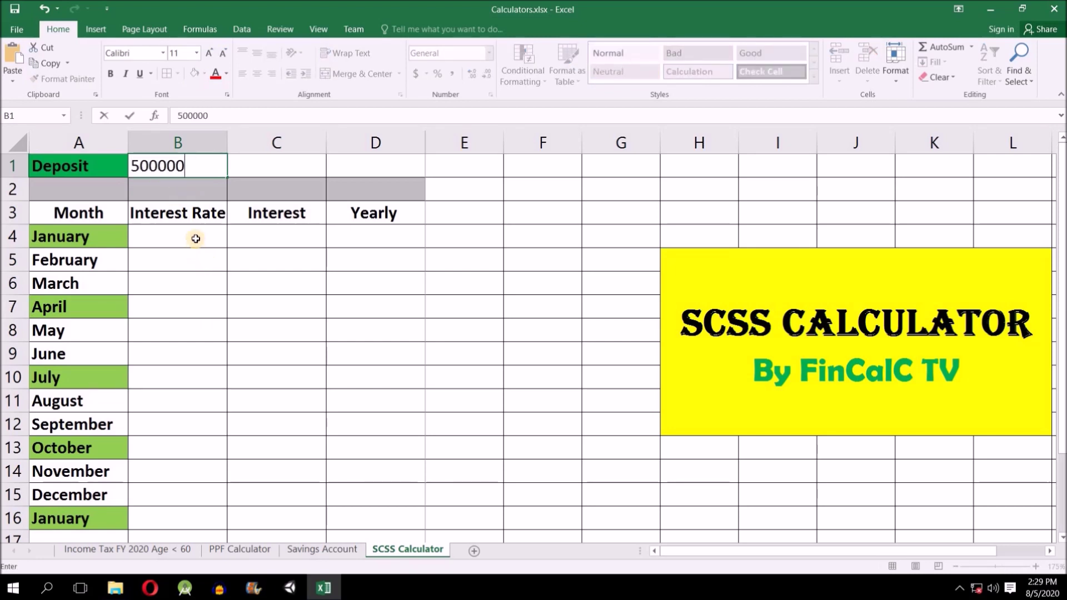
left_click(192, 237)
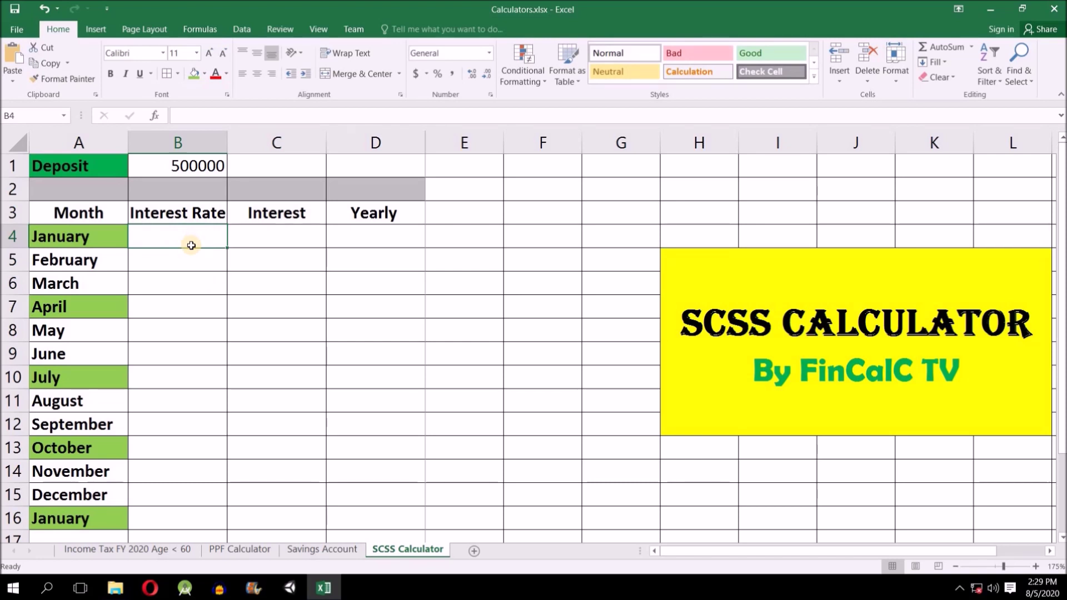
type("7.4")
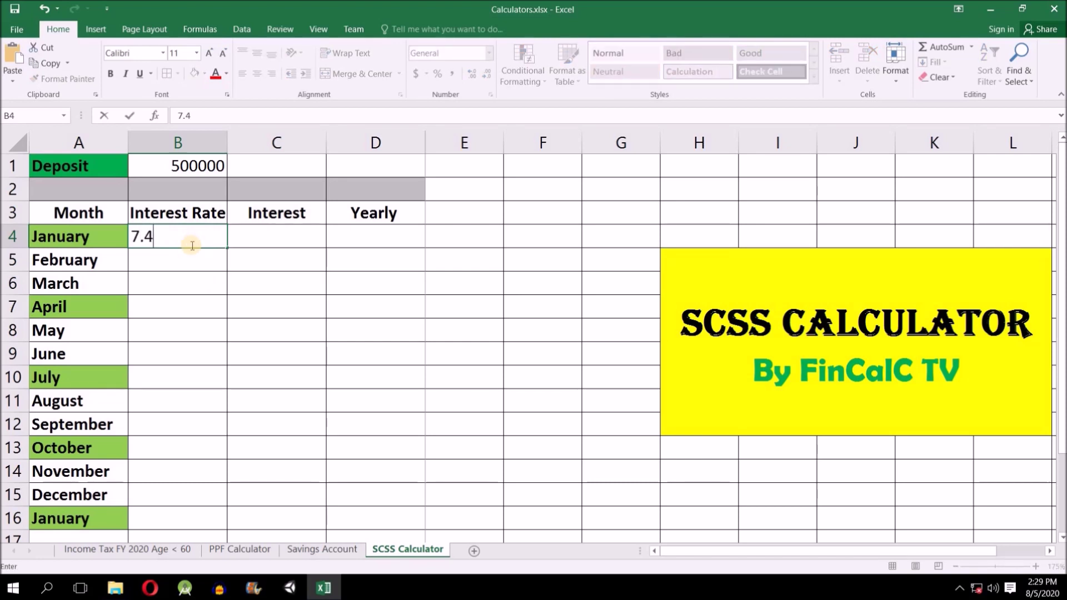
key("Return")
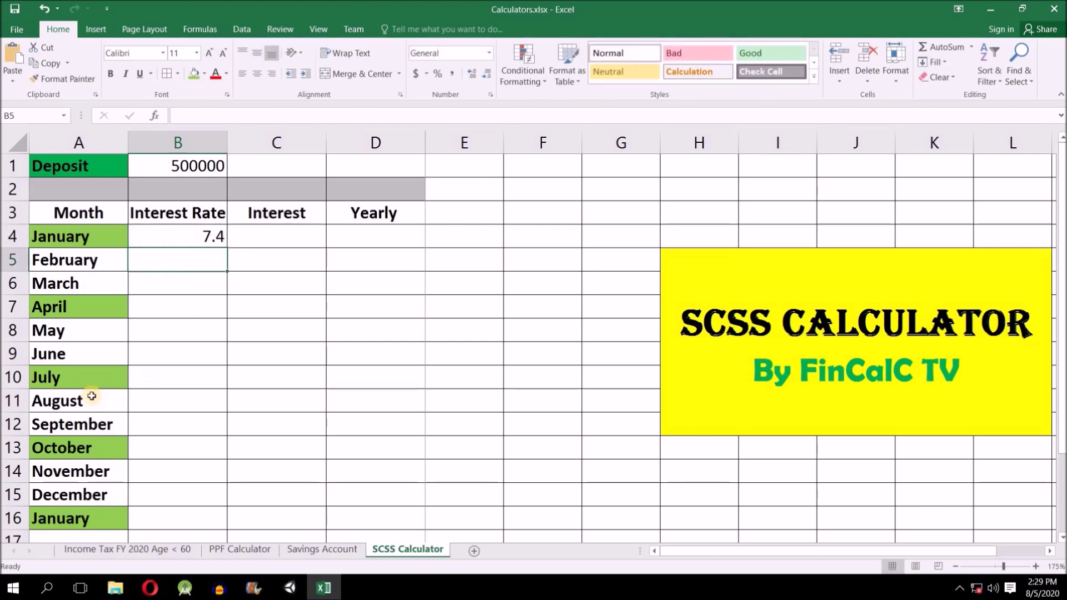
Copy the 7.4 rate from B4 down through B16
left_click_drag(70, 380, 92, 428)
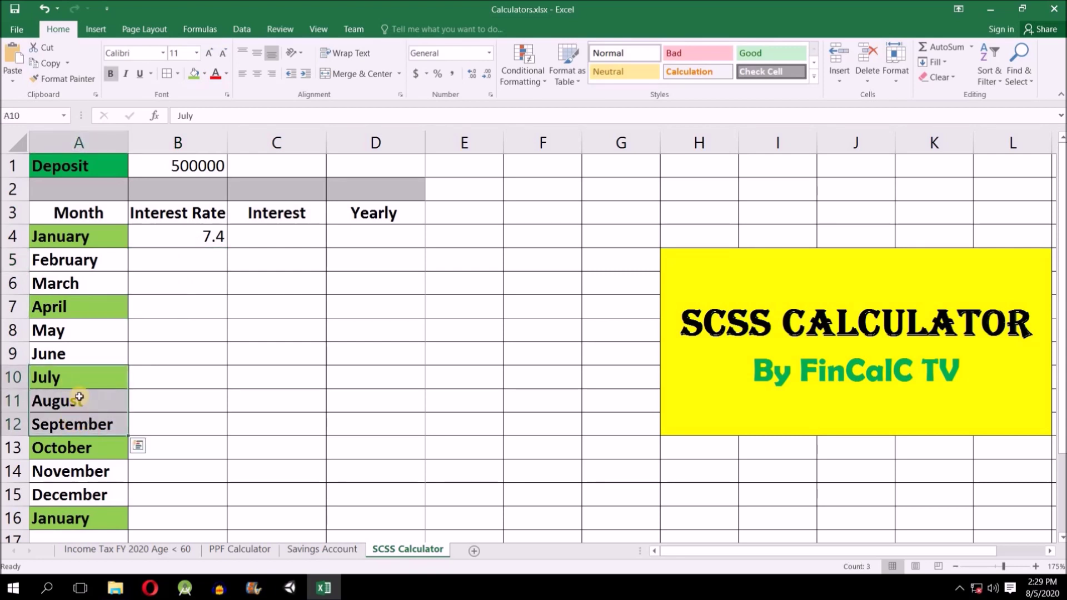
left_click(218, 243)
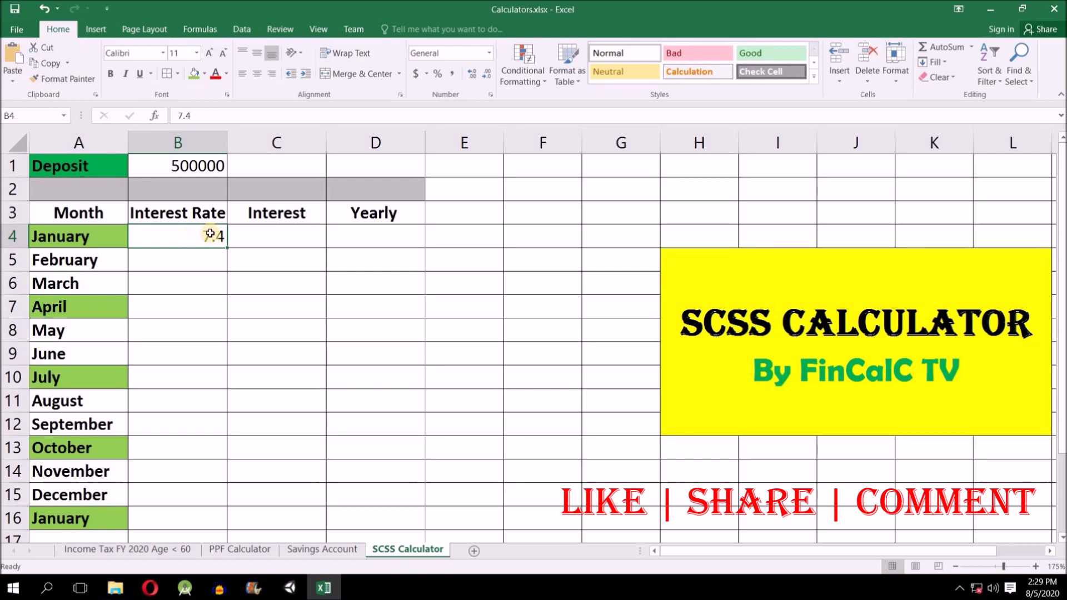
left_click_drag(227, 248, 214, 525)
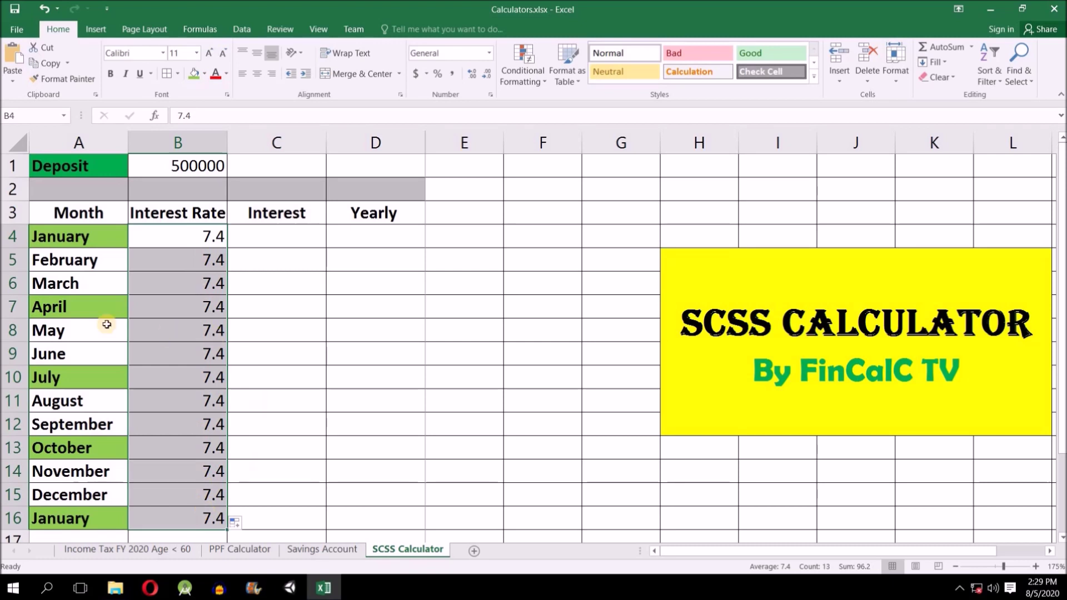
Deselect the filled 7.4 rates and review the Deposit label, the 500000 in B1 and January in A4
left_click(98, 307)
left_click(256, 307)
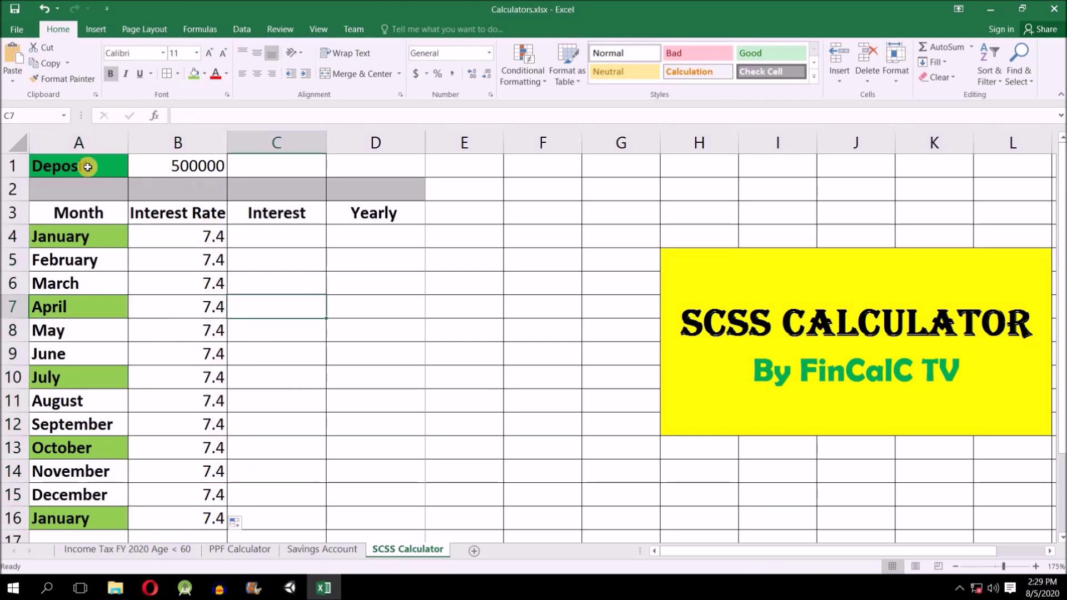
left_click(83, 167)
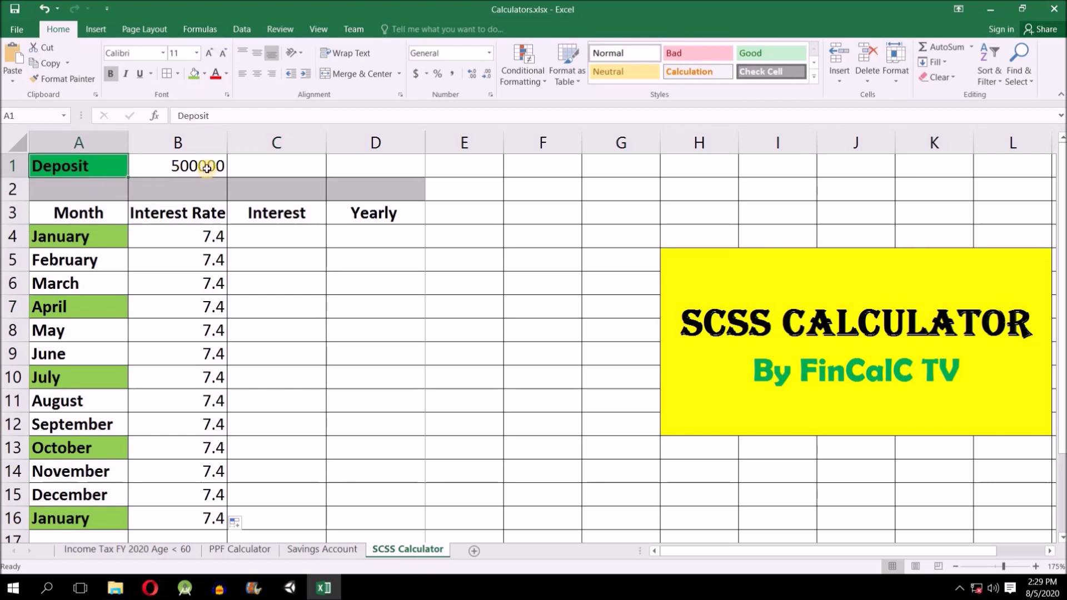
left_click(206, 169)
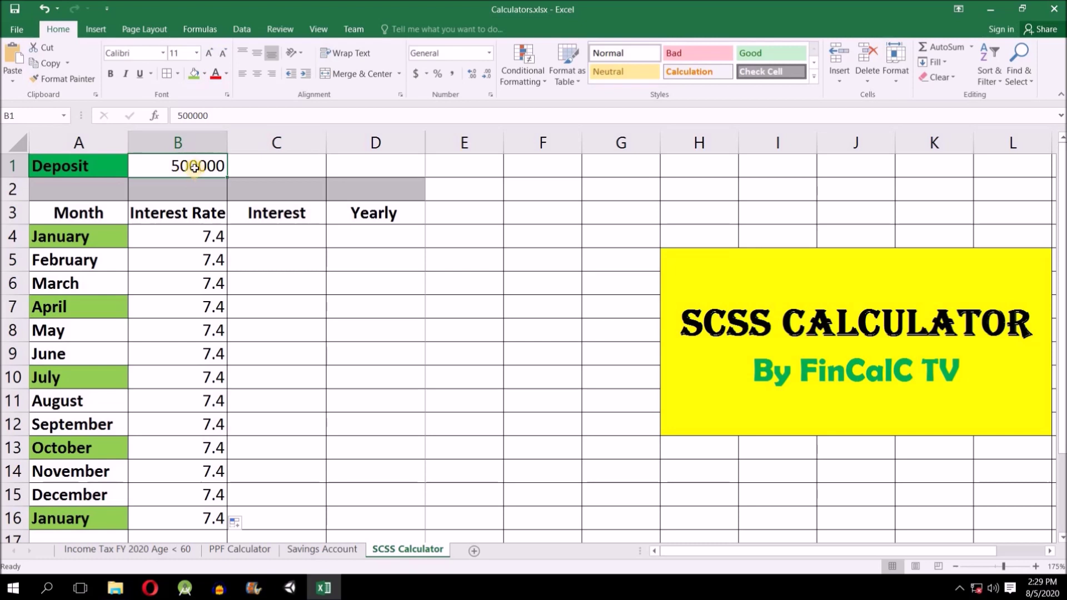
left_click(66, 240)
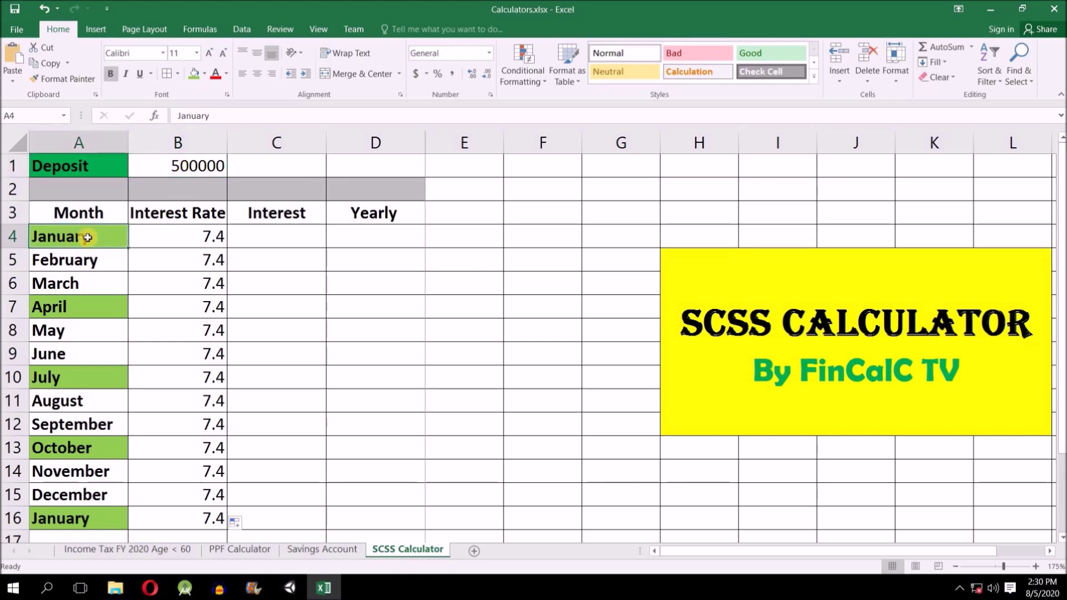
left_click(206, 237)
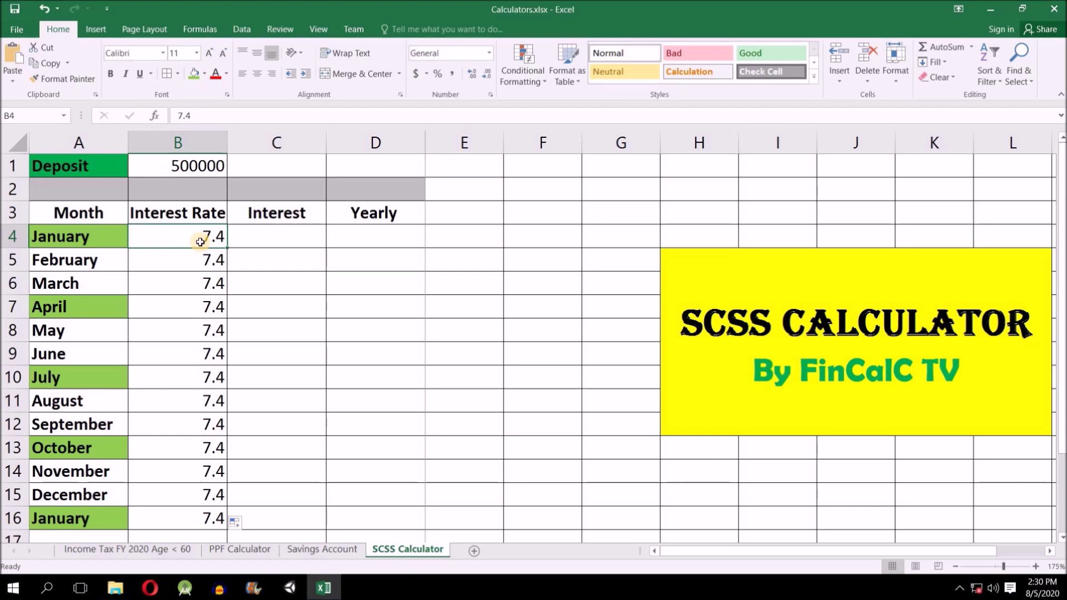
left_click(66, 308)
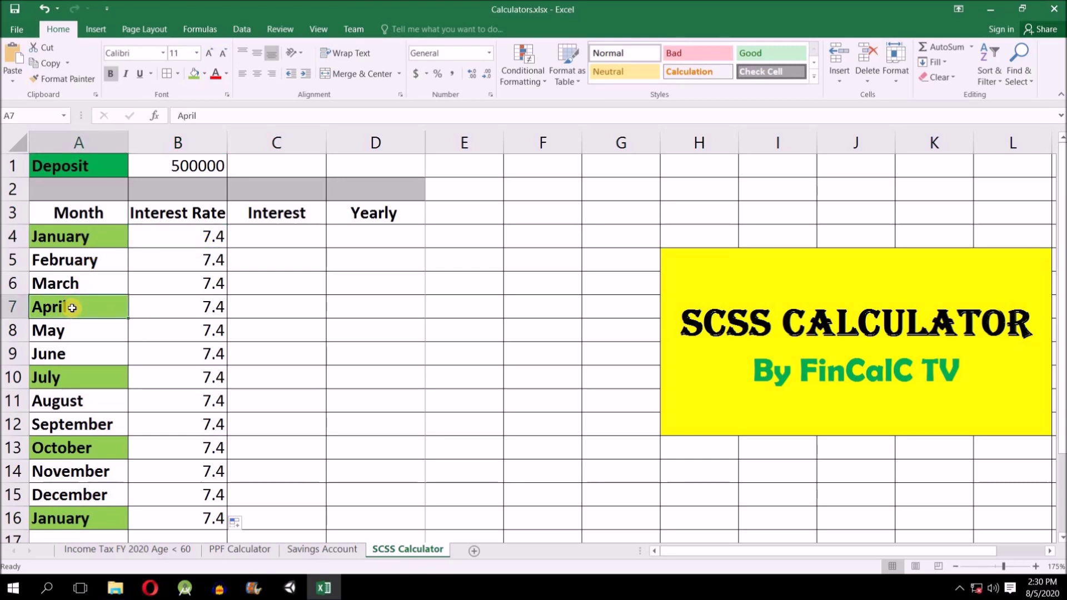
left_click(204, 308)
left_click(267, 314)
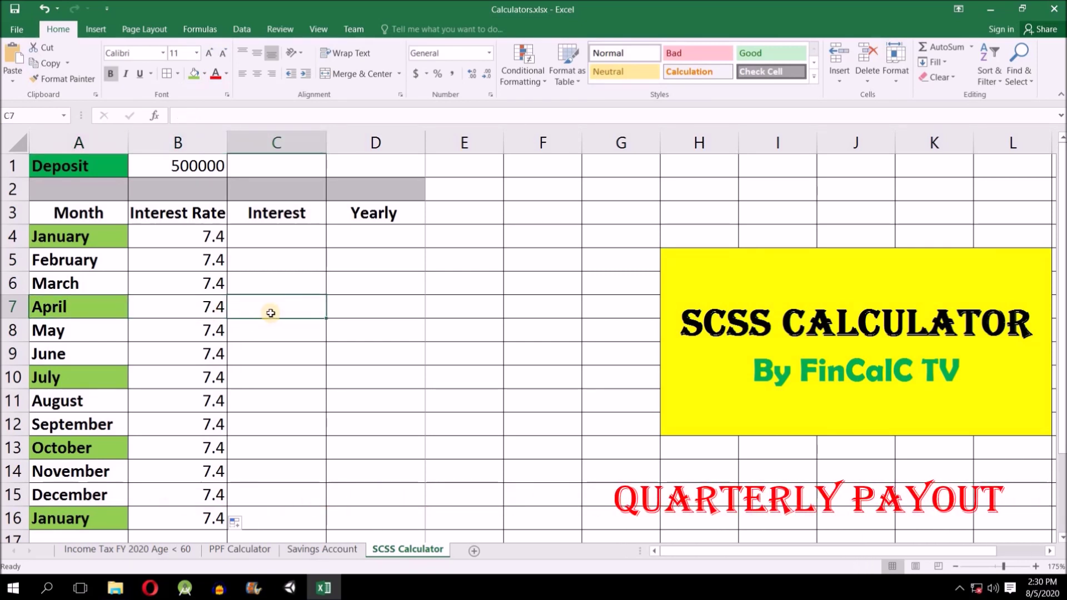
left_click(69, 239)
left_click(78, 305)
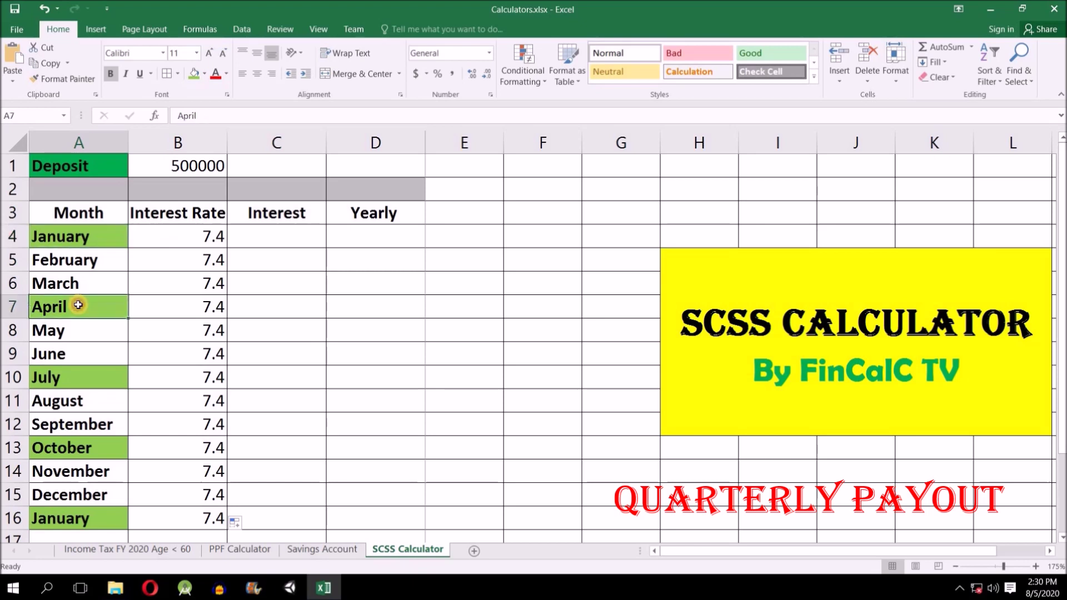
left_click(83, 445)
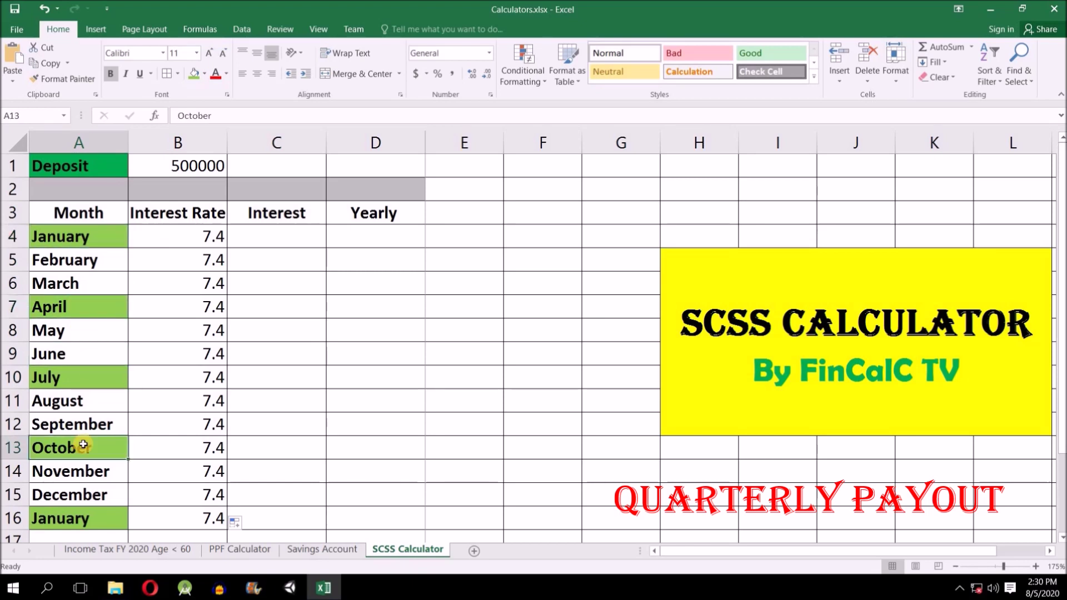
left_click(73, 518)
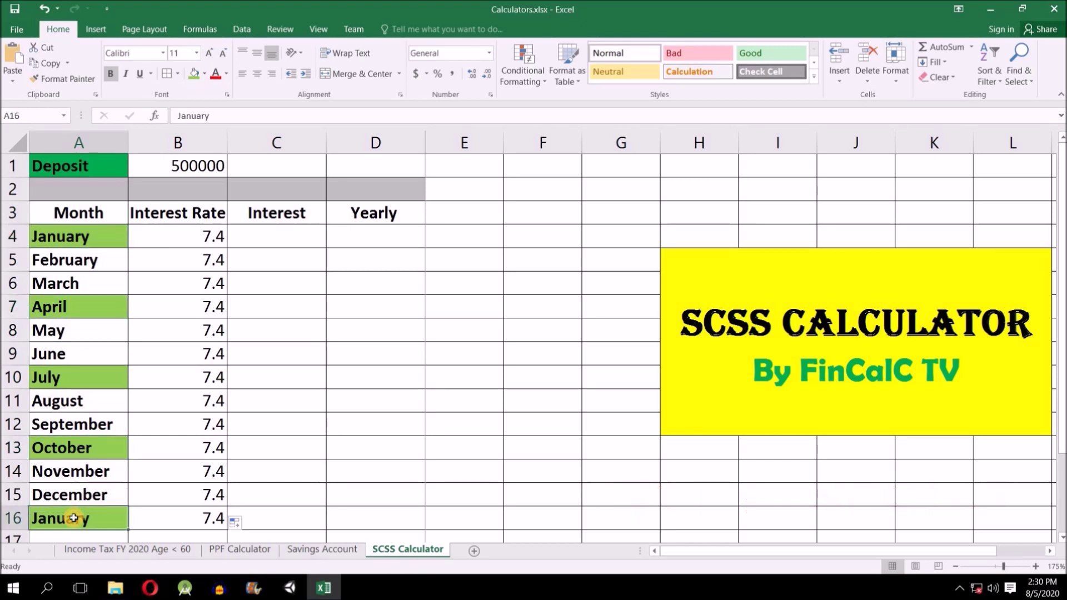
left_click(88, 240)
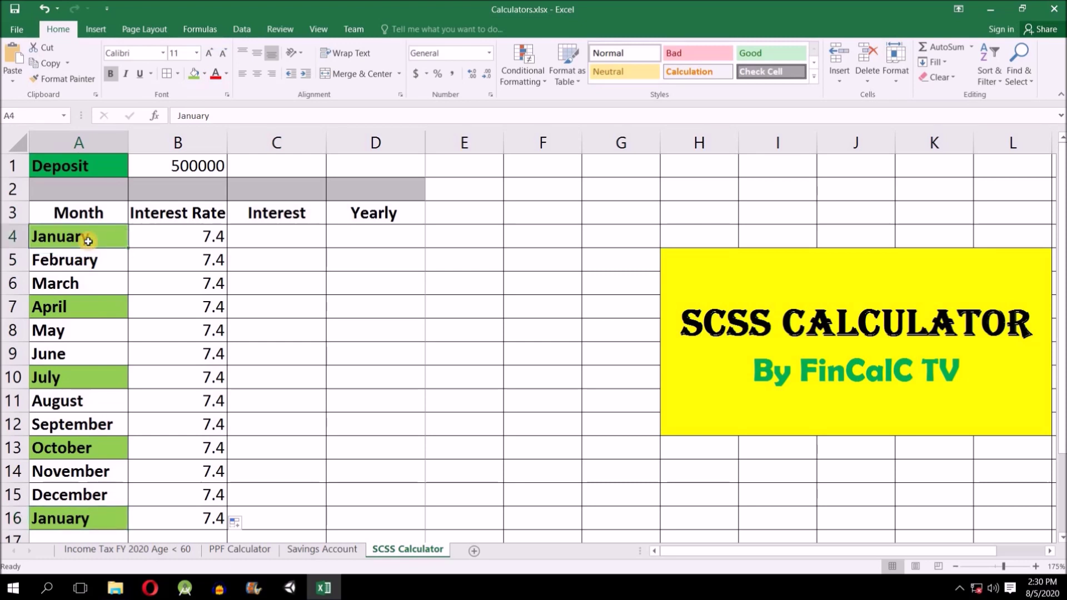
left_click(82, 310)
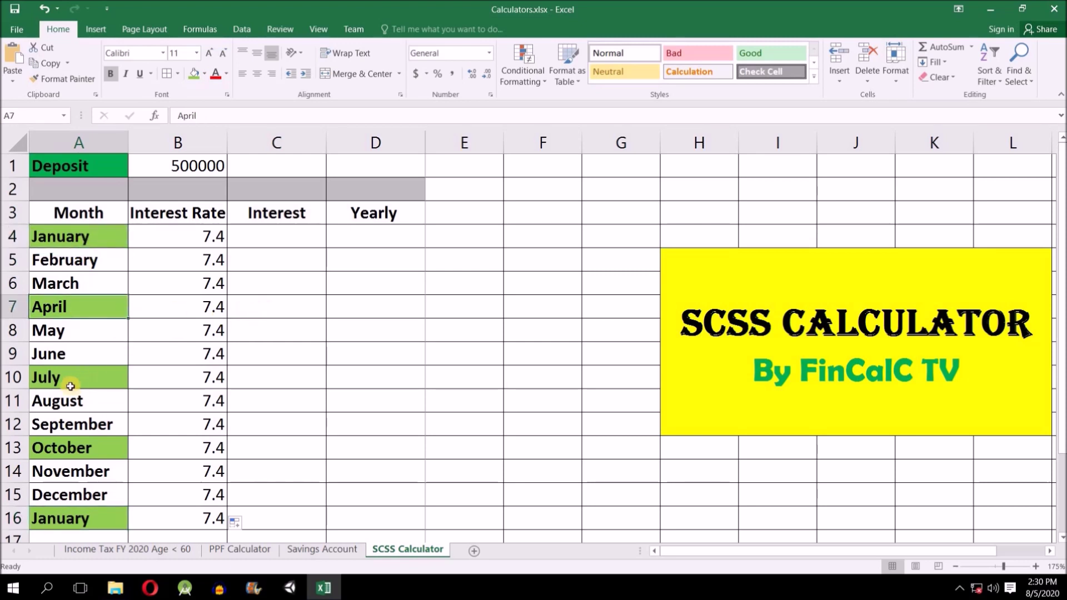
left_click(70, 380)
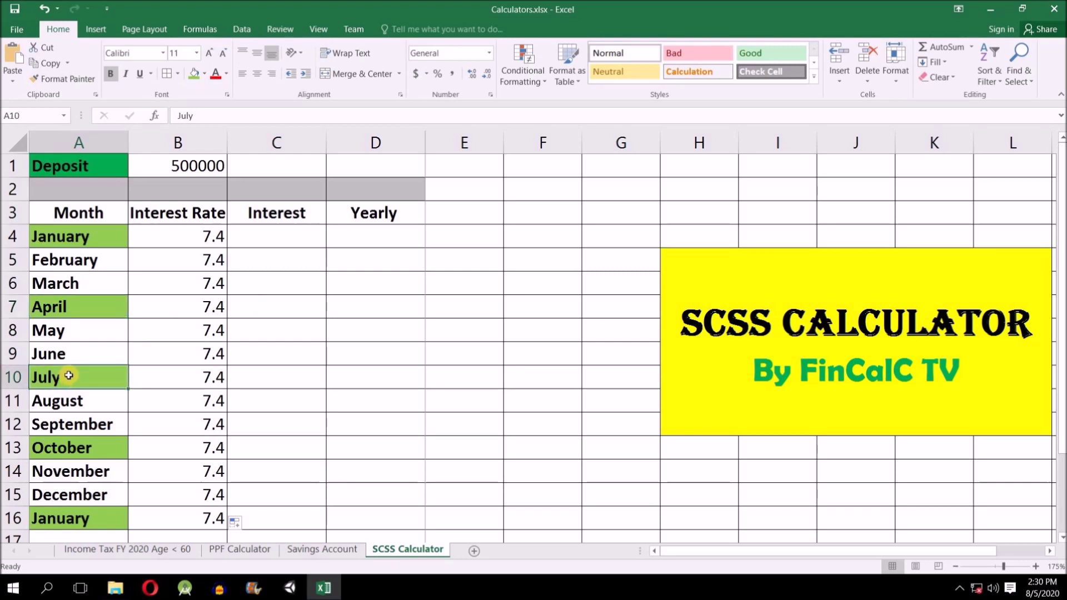
left_click(71, 450)
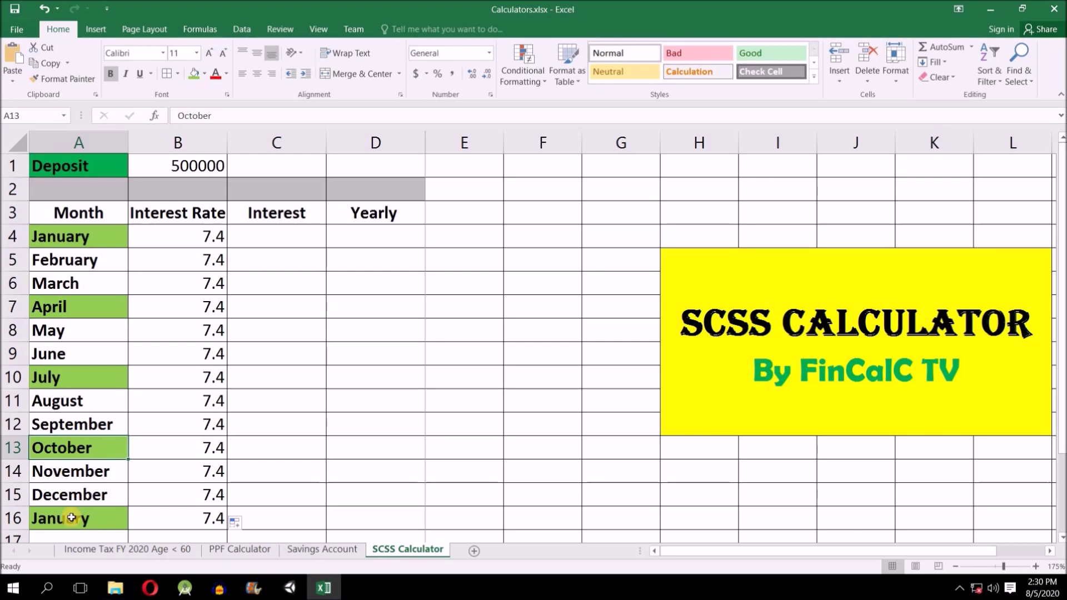
left_click(61, 519)
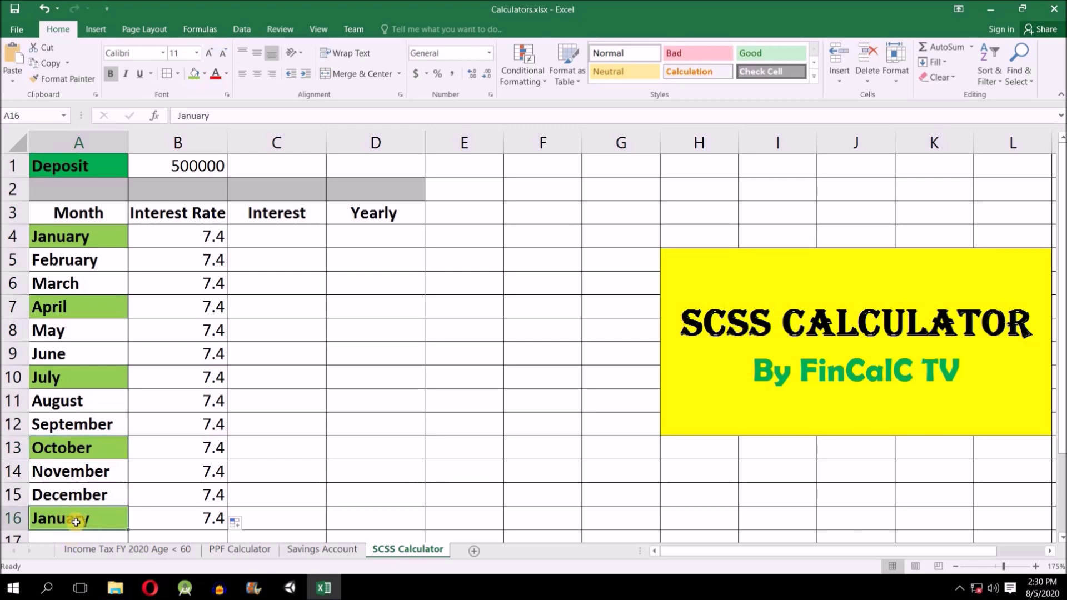
left_click(274, 521)
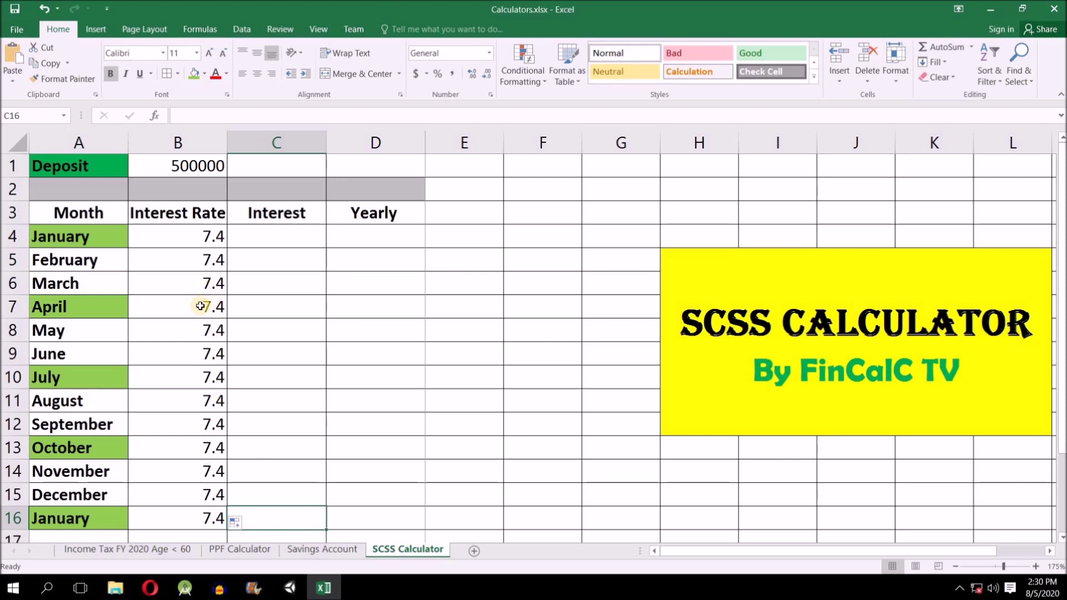
left_click(90, 304)
left_click(275, 311)
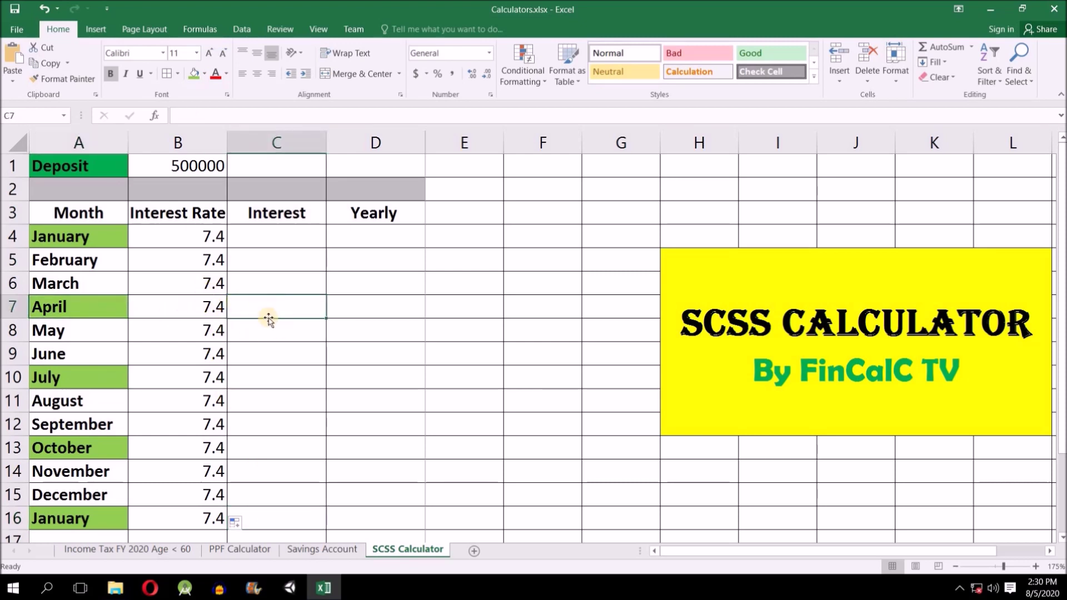
Enter =(B7/4)*B1/100 in April's Interest cell C7, giving 9250
left_click(203, 116)
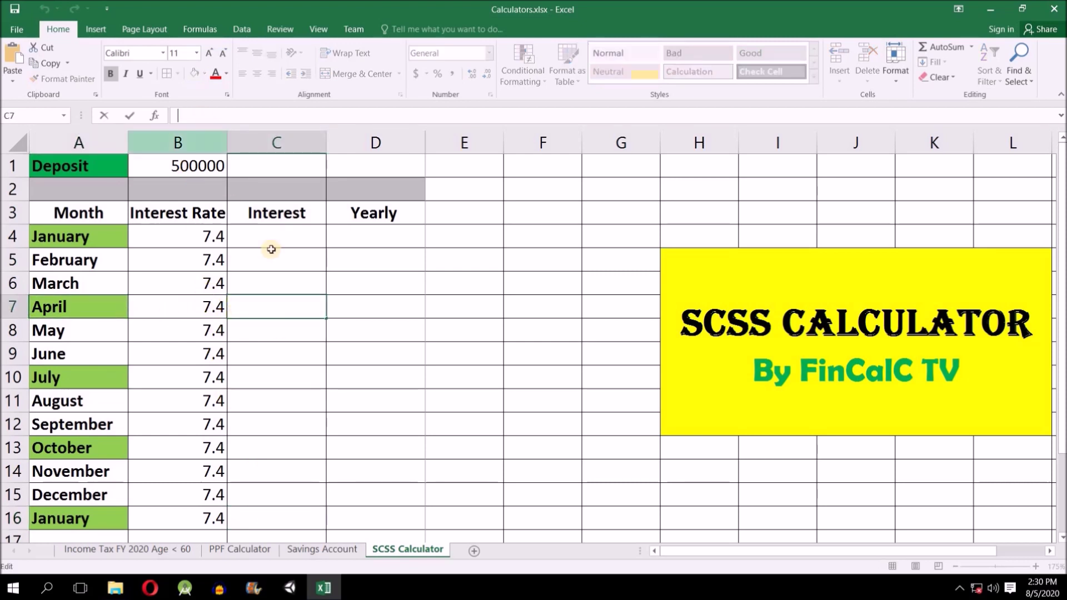
type("=")
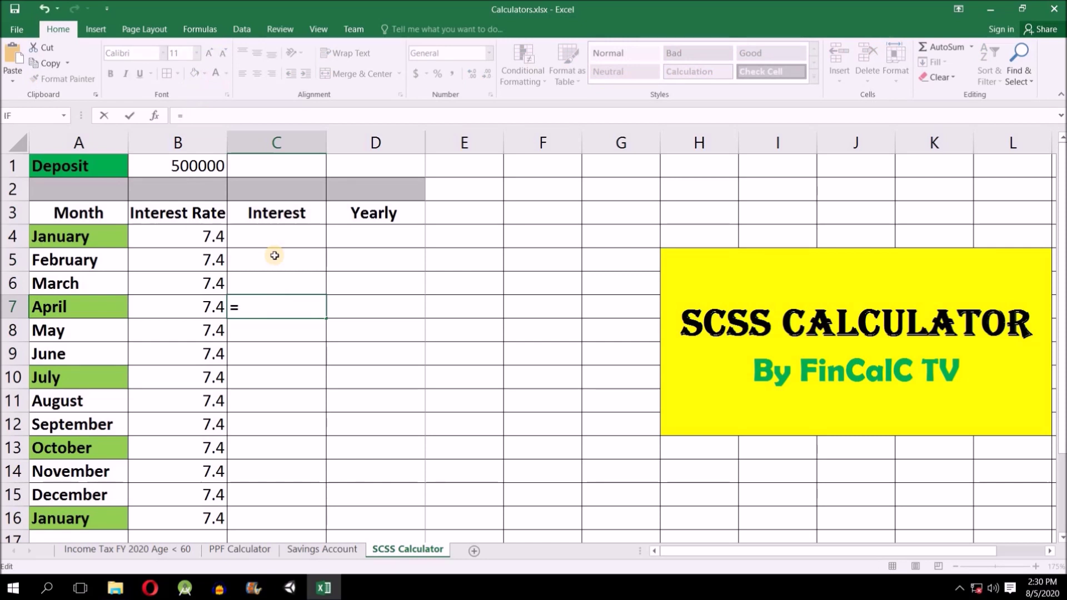
type("()")
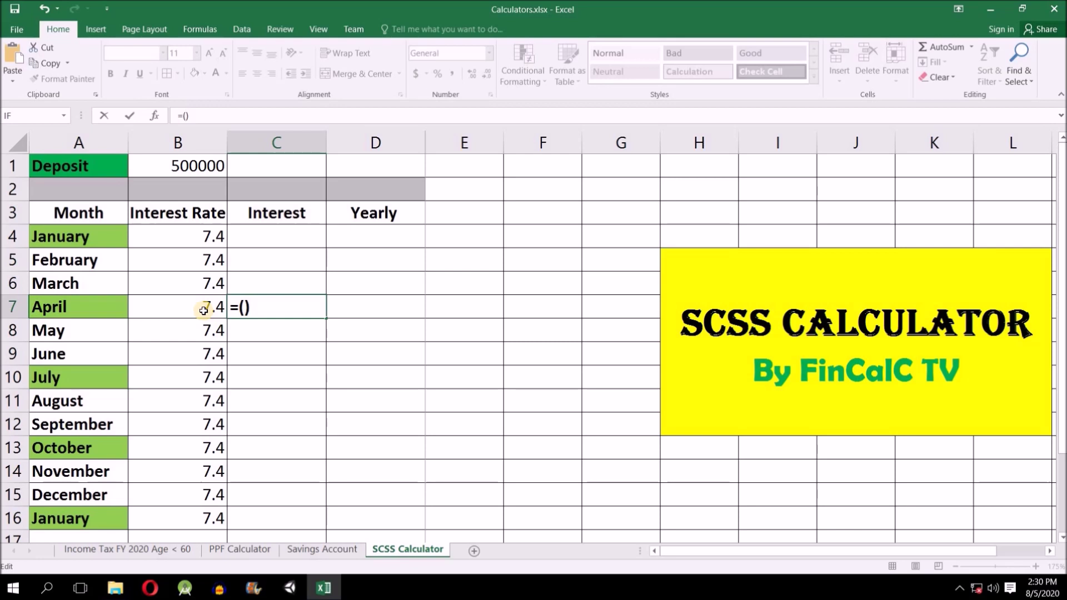
left_click(210, 309)
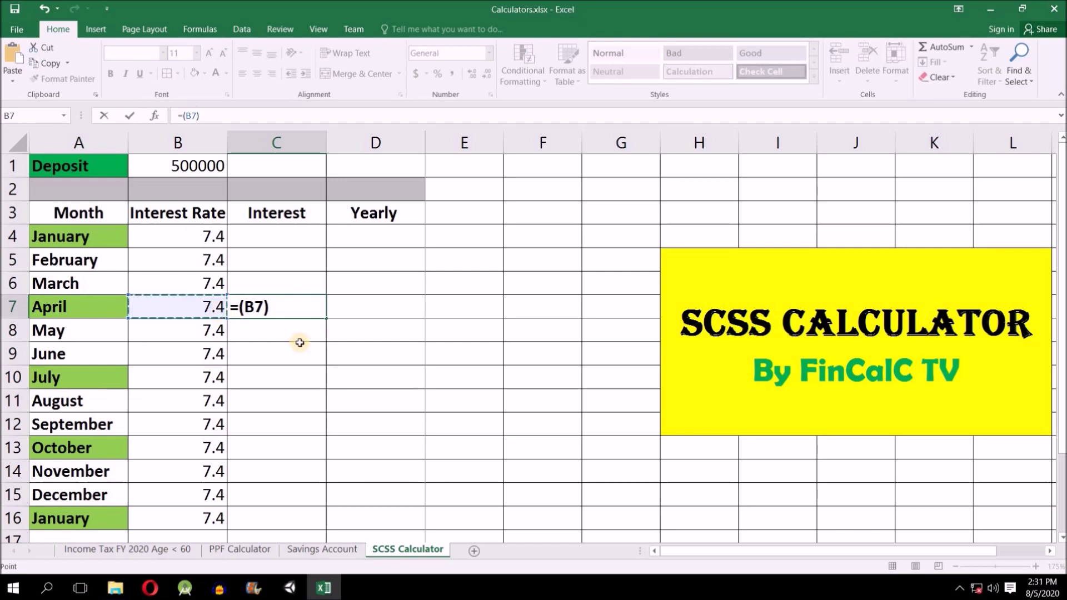
type("/4")
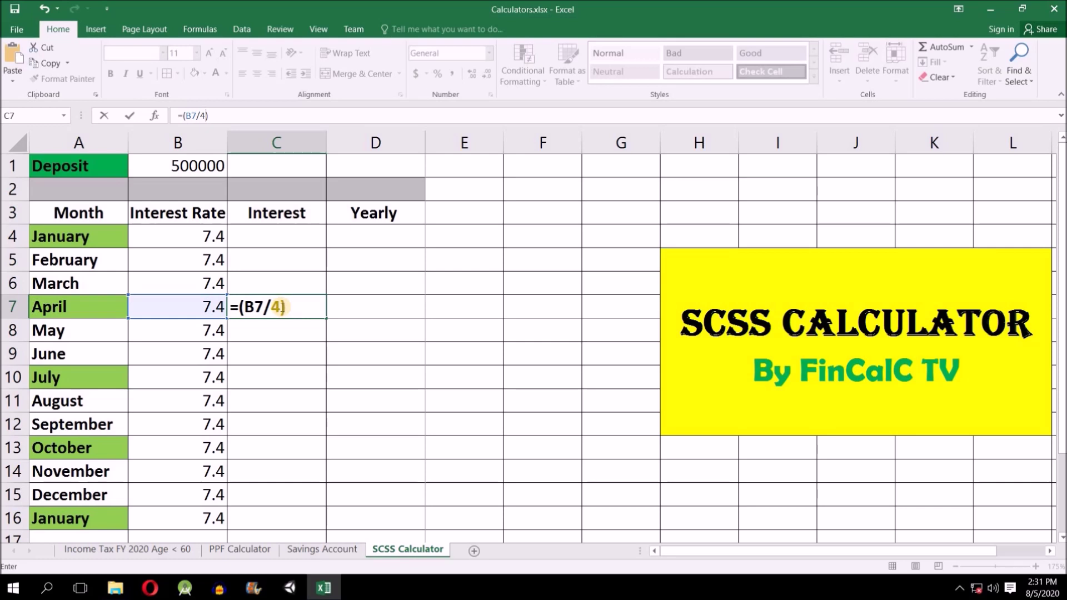
left_click(285, 307)
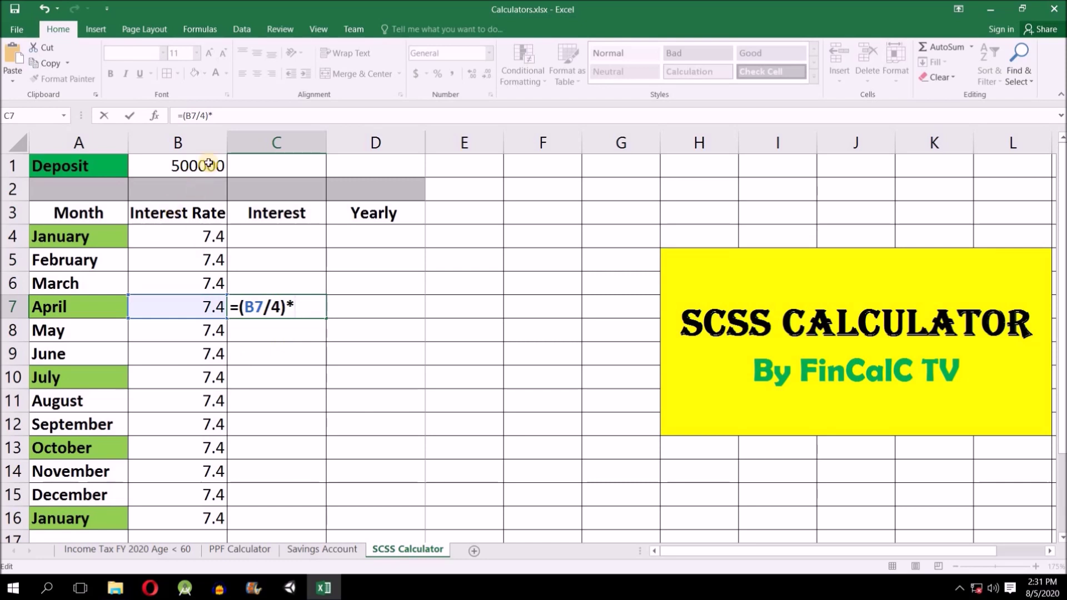
left_click(199, 166)
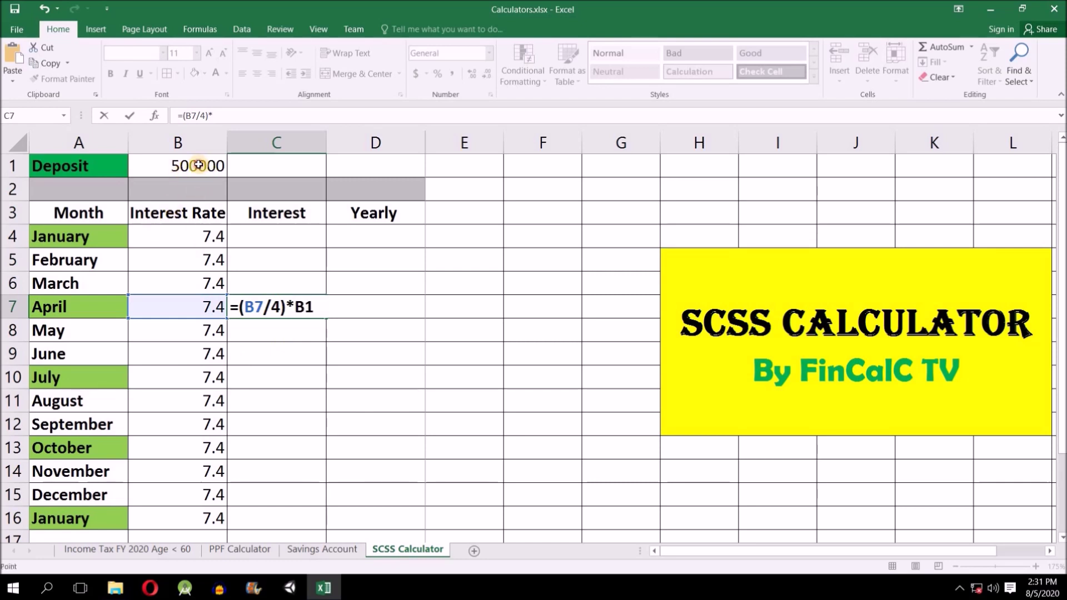
type("/100")
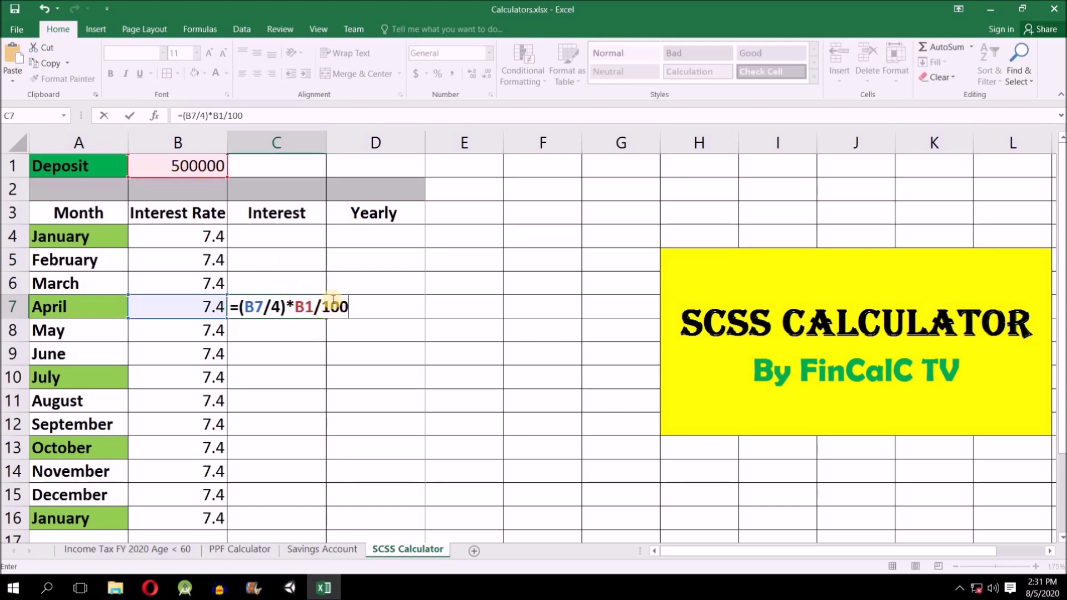
key("Return")
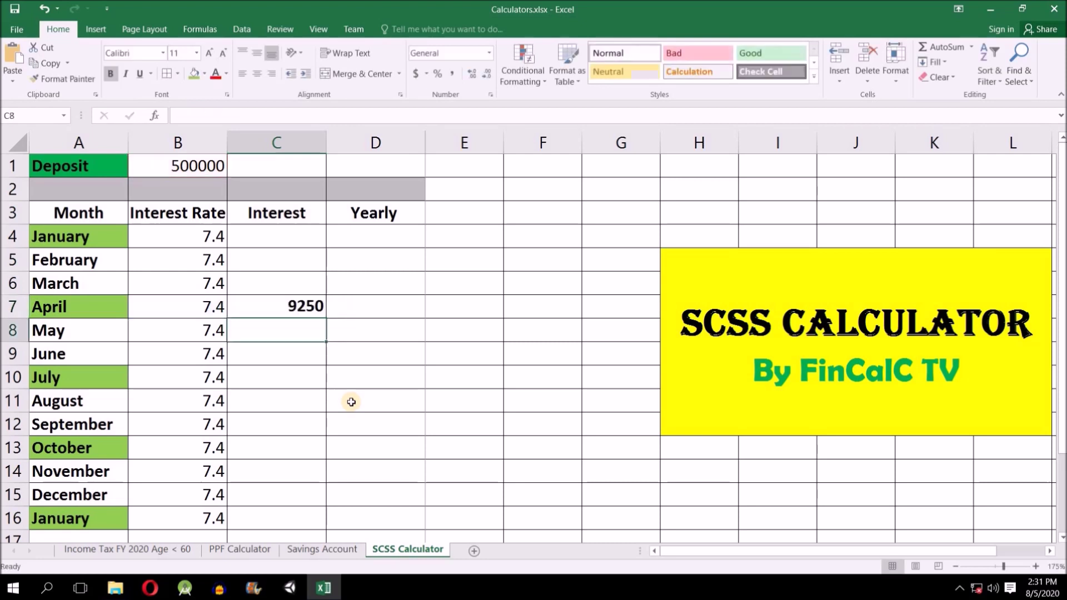
left_click(306, 308)
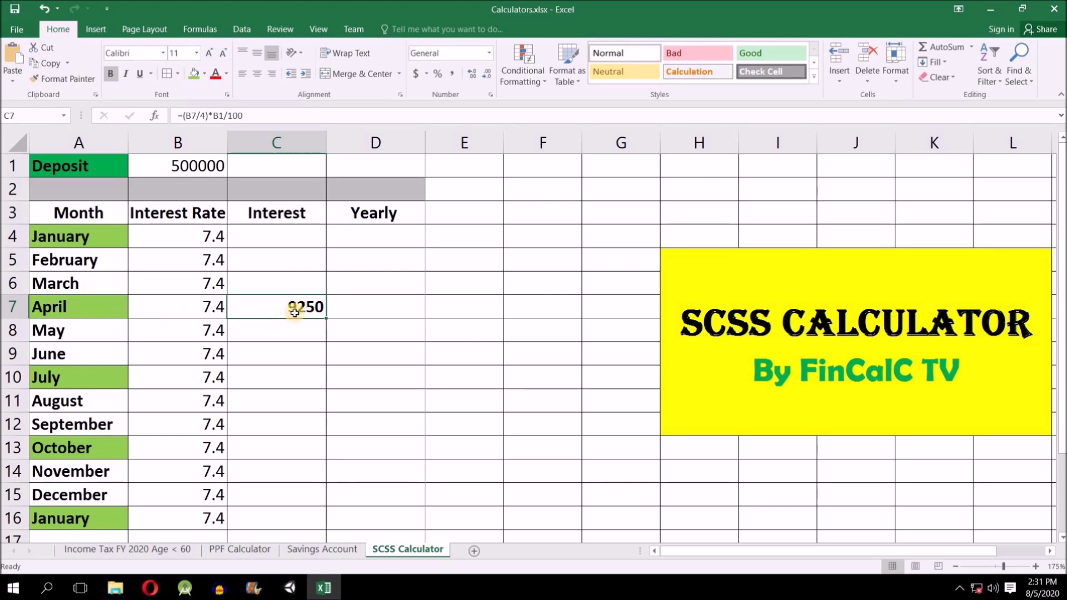
left_click(88, 304)
left_click(270, 314)
left_click(185, 165)
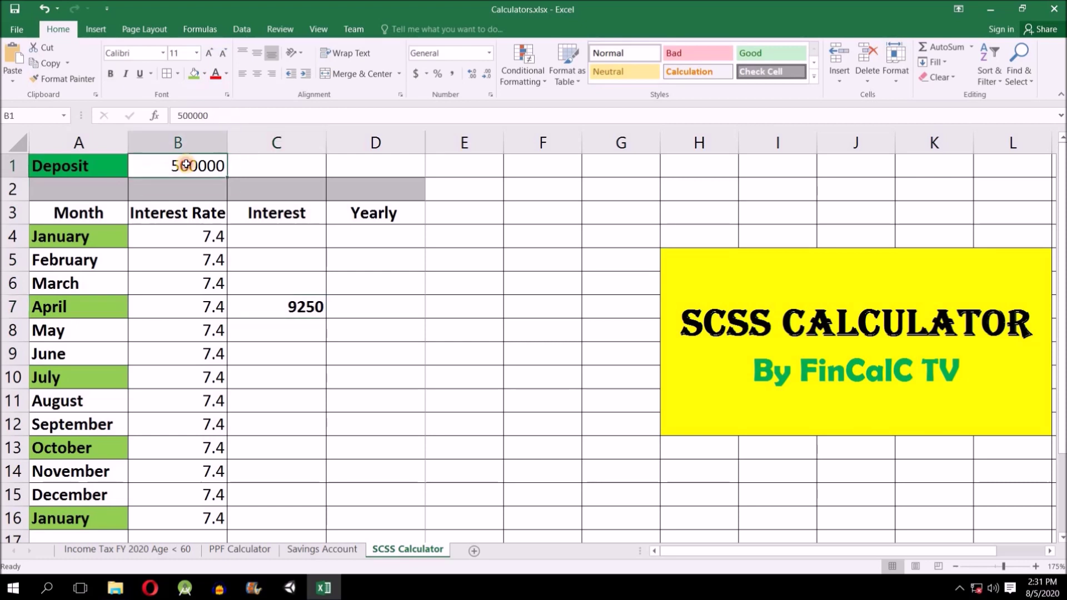
left_click(88, 237)
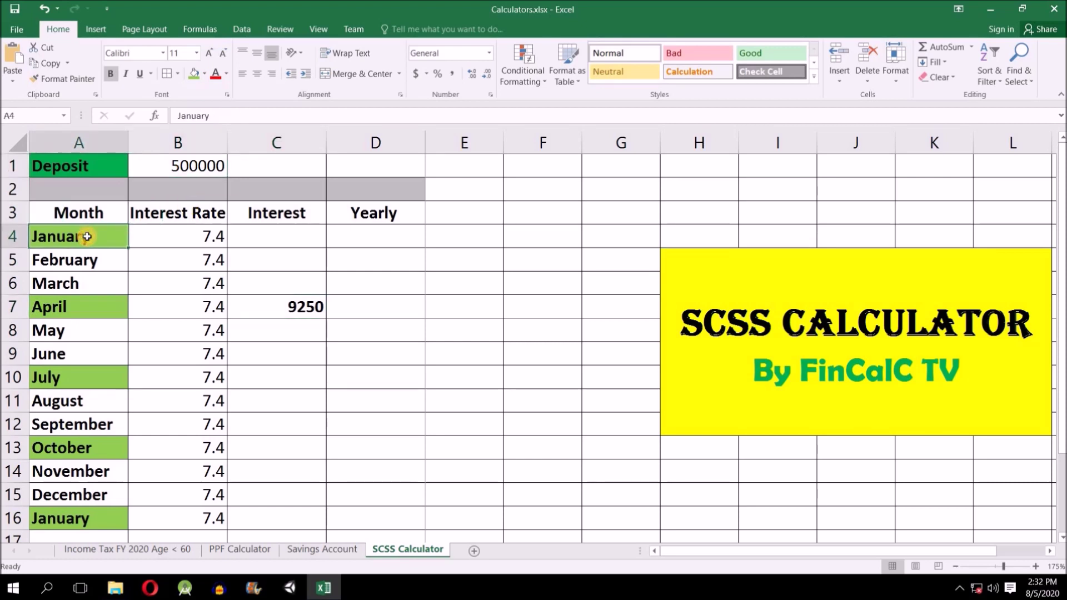
left_click(74, 308)
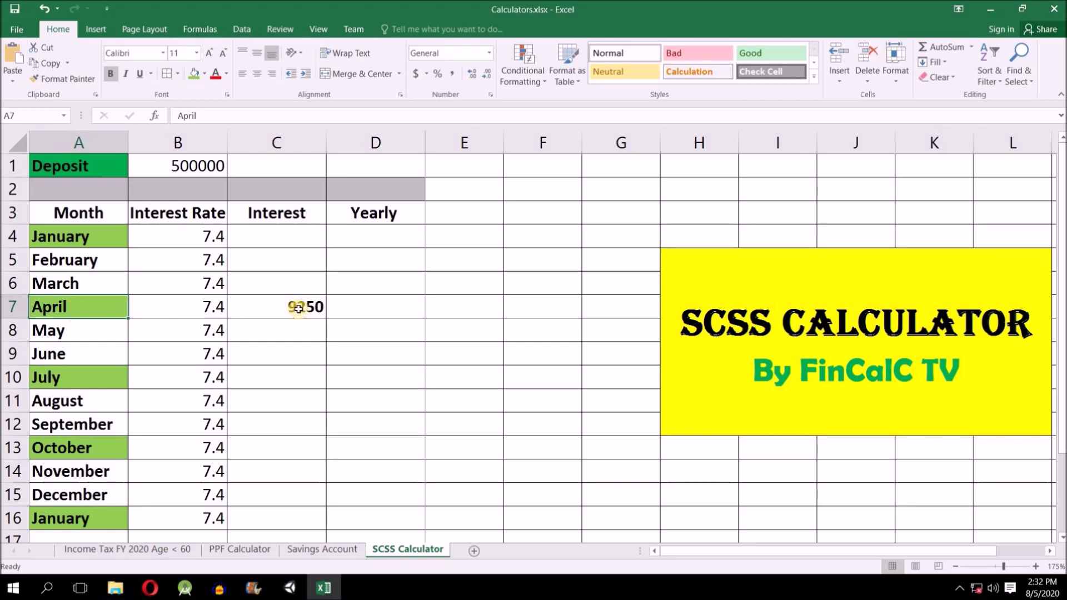
left_click(301, 307)
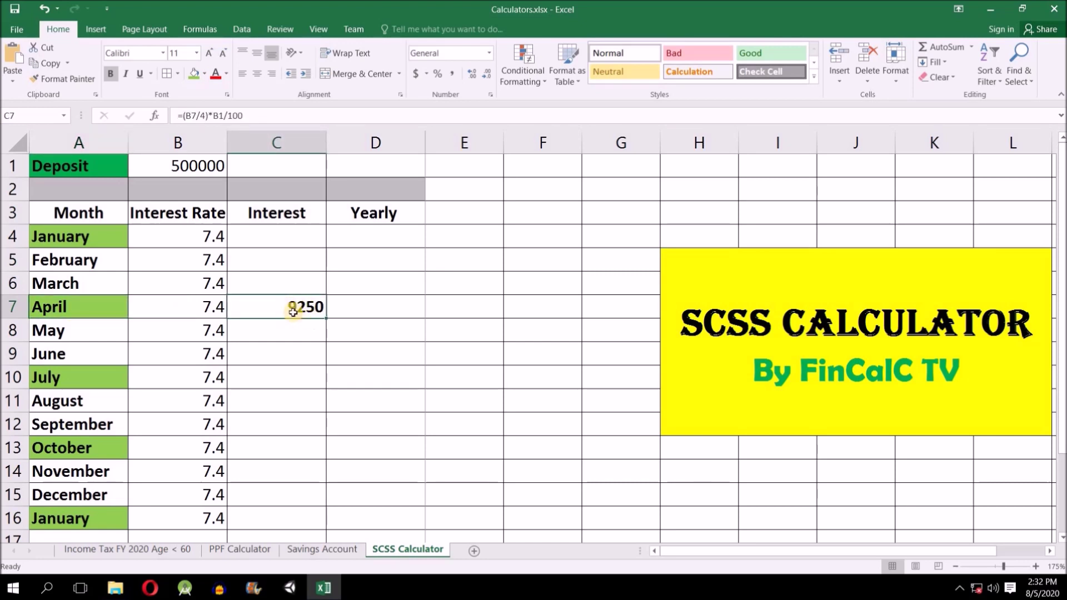
left_click(216, 309)
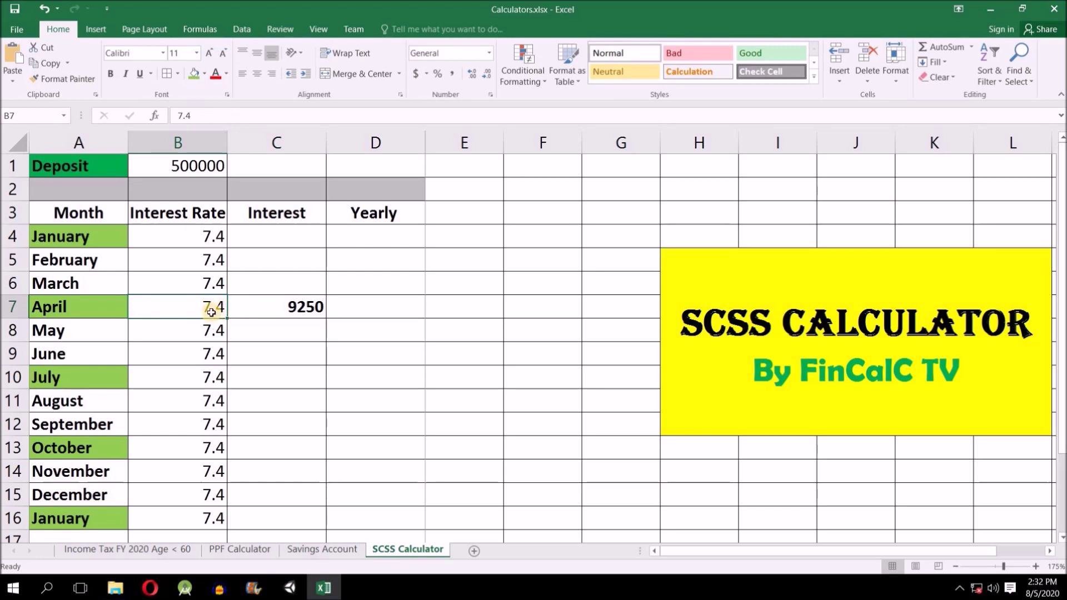
left_click(87, 241)
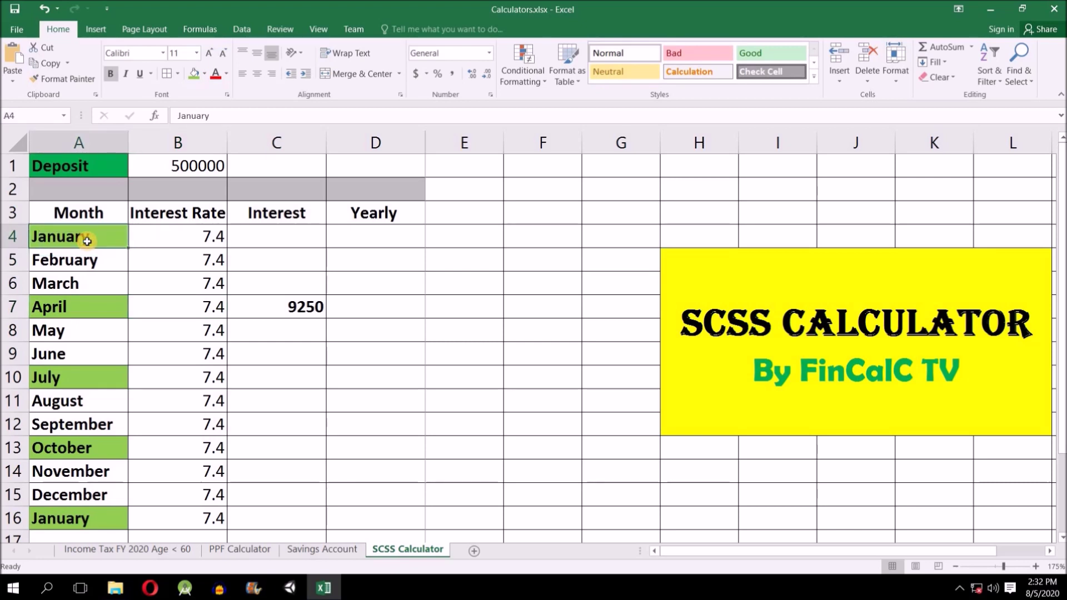
left_click(212, 238)
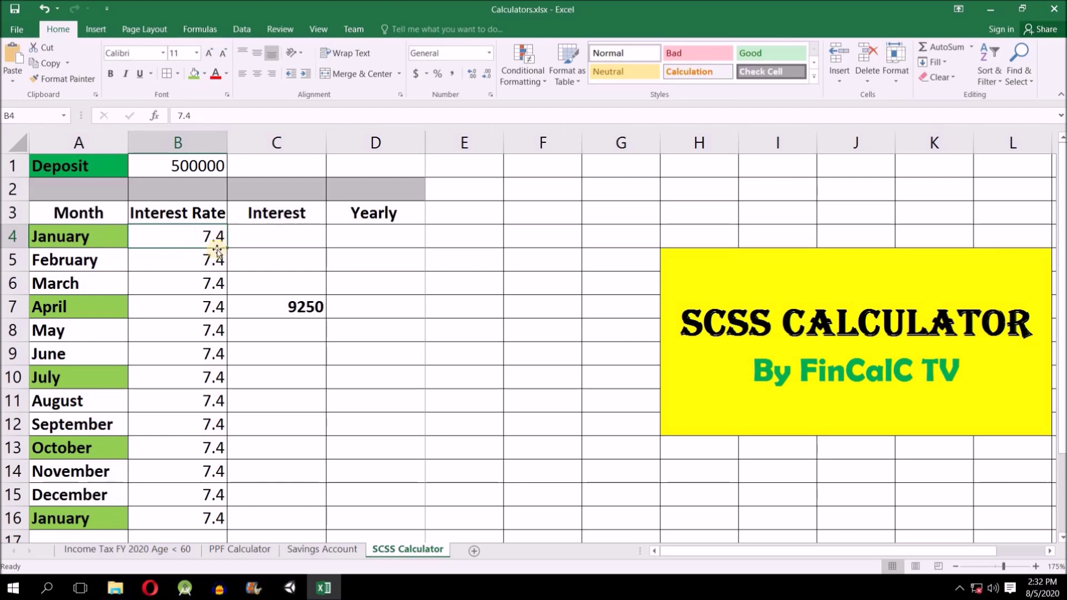
left_click_drag(215, 234, 200, 518)
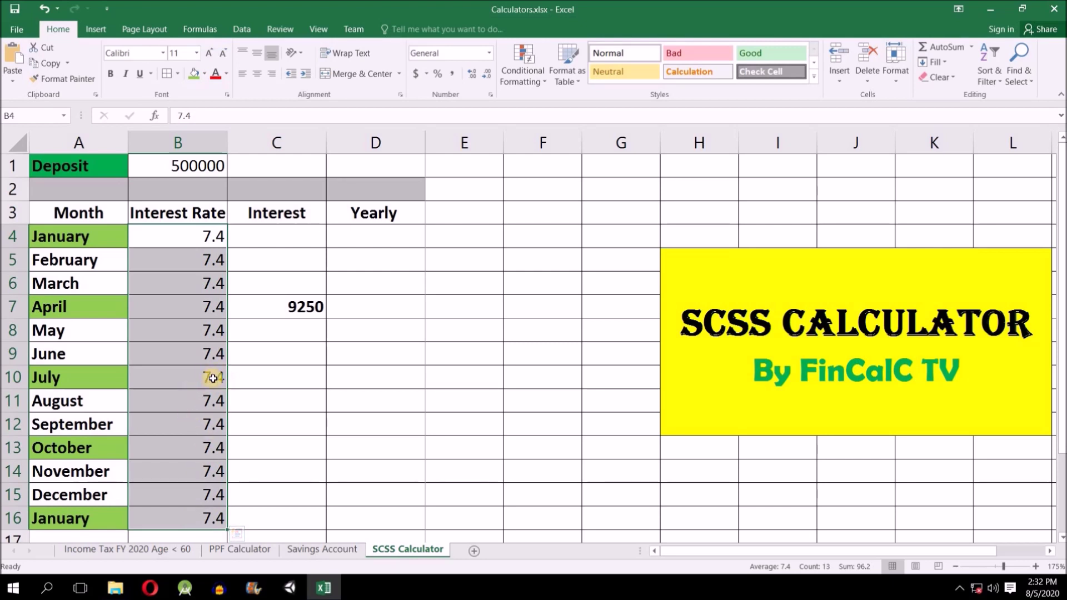
left_click(213, 378)
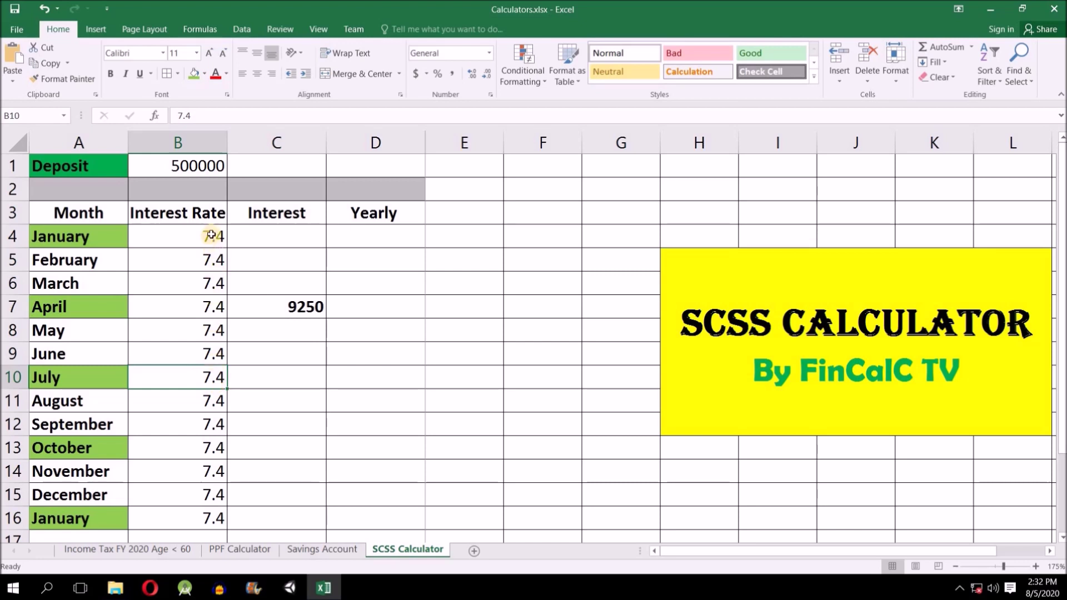
left_click(212, 235)
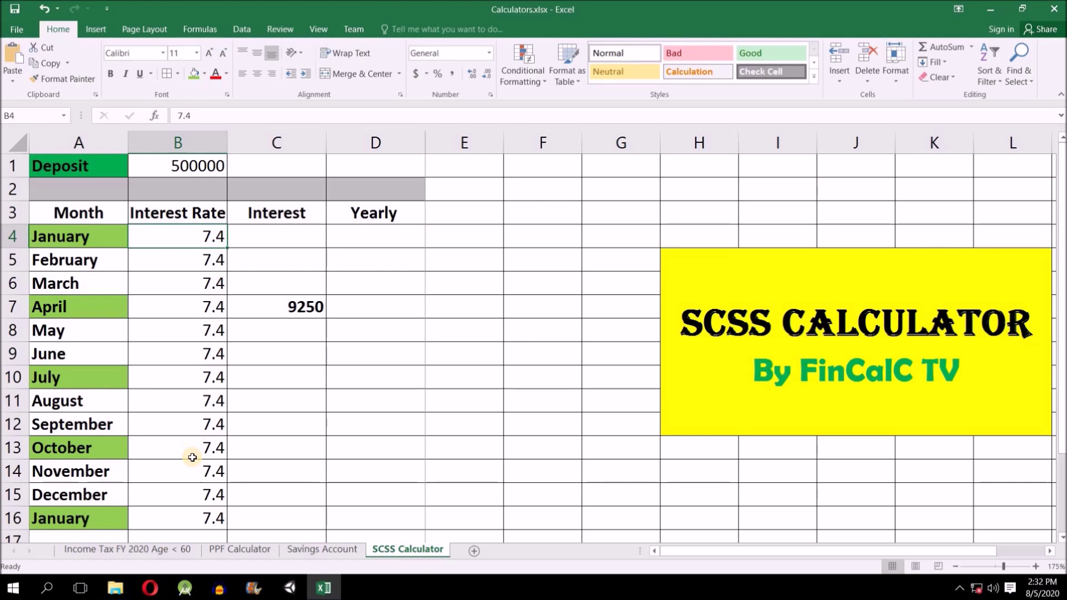
left_click(196, 170)
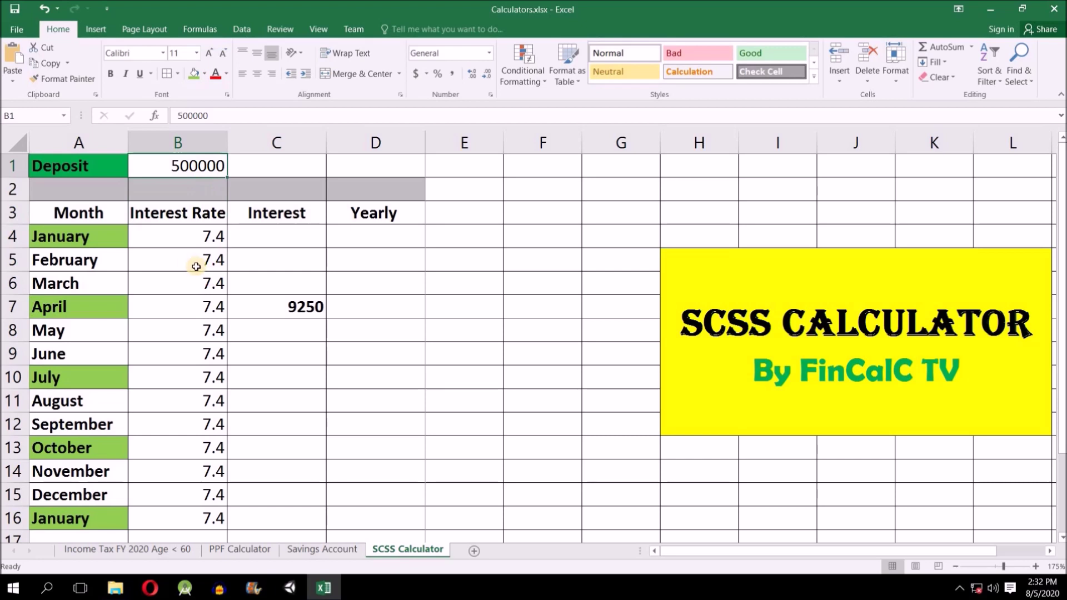
left_click(216, 236)
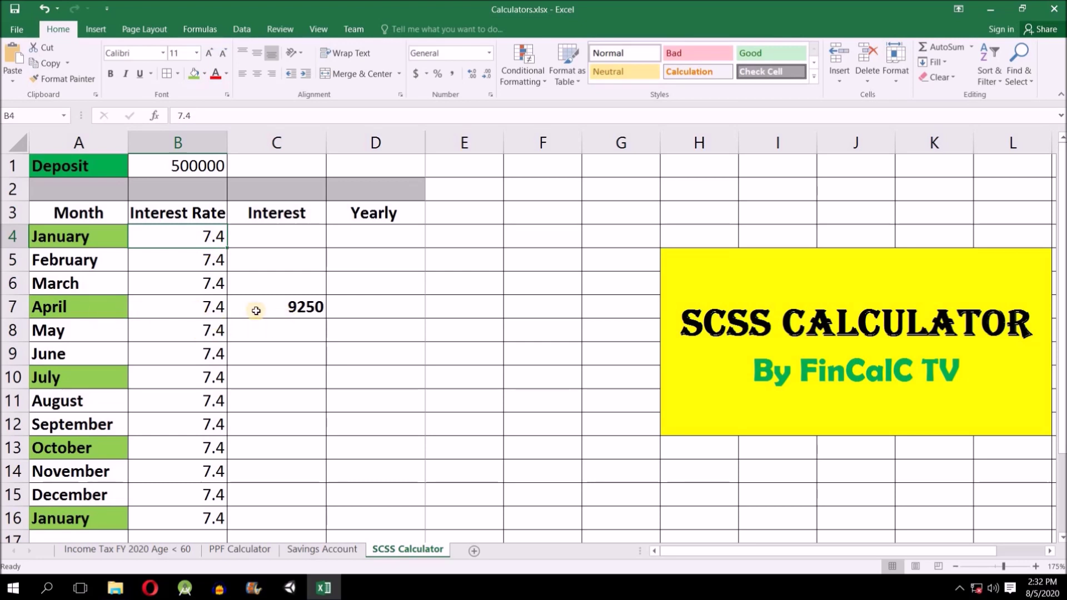
left_click(72, 383)
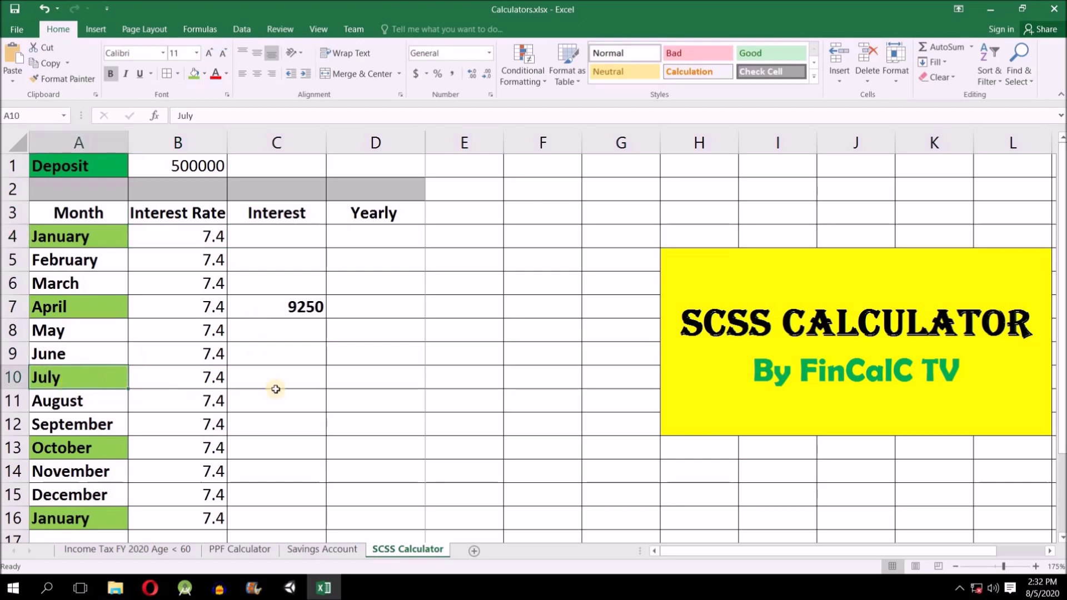
left_click(295, 383)
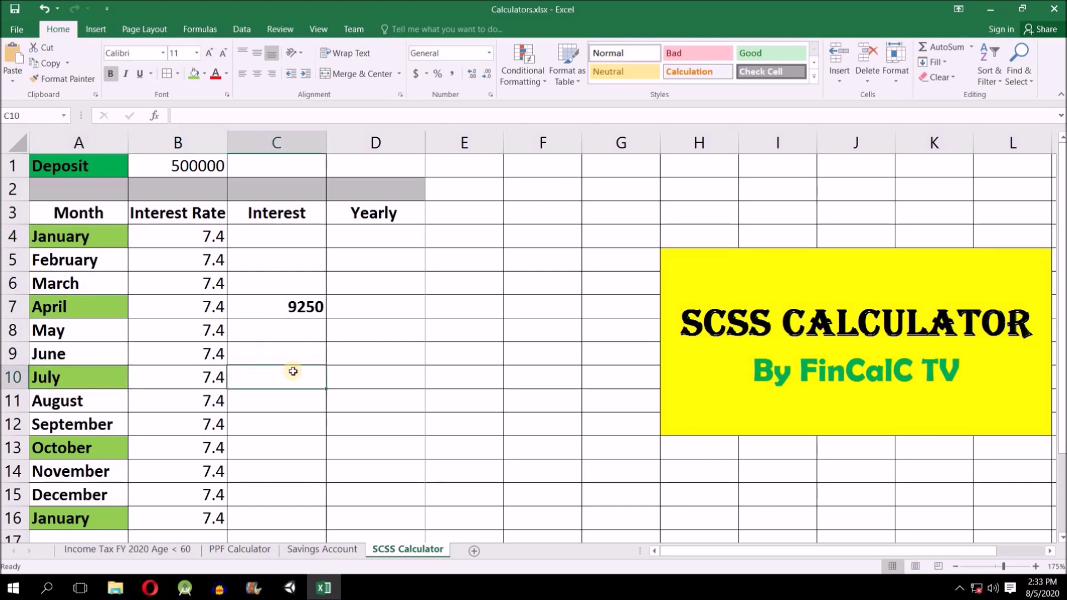
type("=()")
Enter =(B10/4)*B1/100 in July's Interest cell C10, giving 9250
left_click(243, 378)
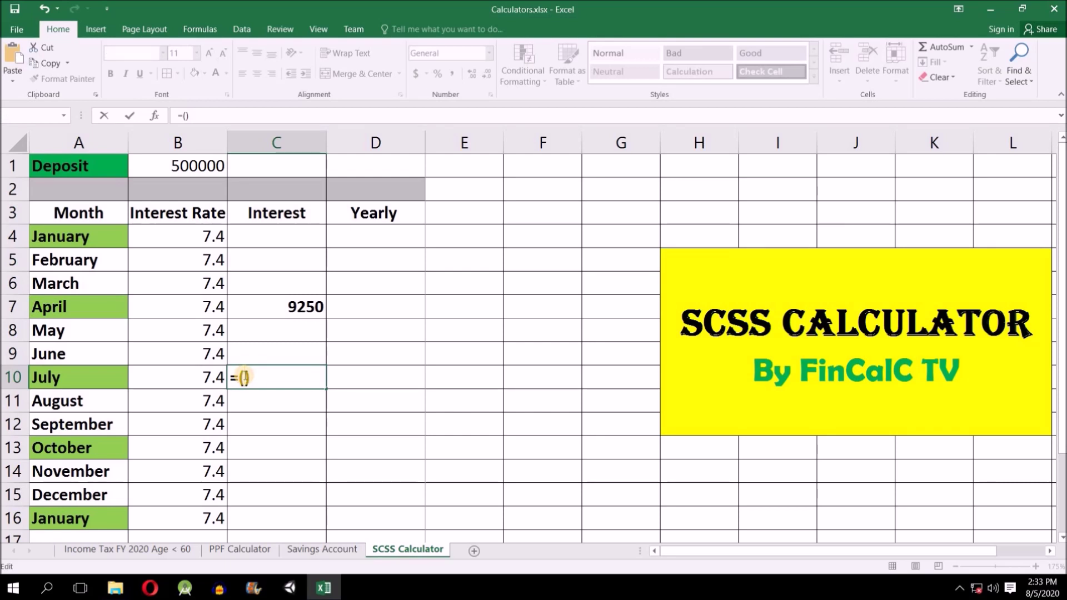
left_click(189, 378)
type("/4")
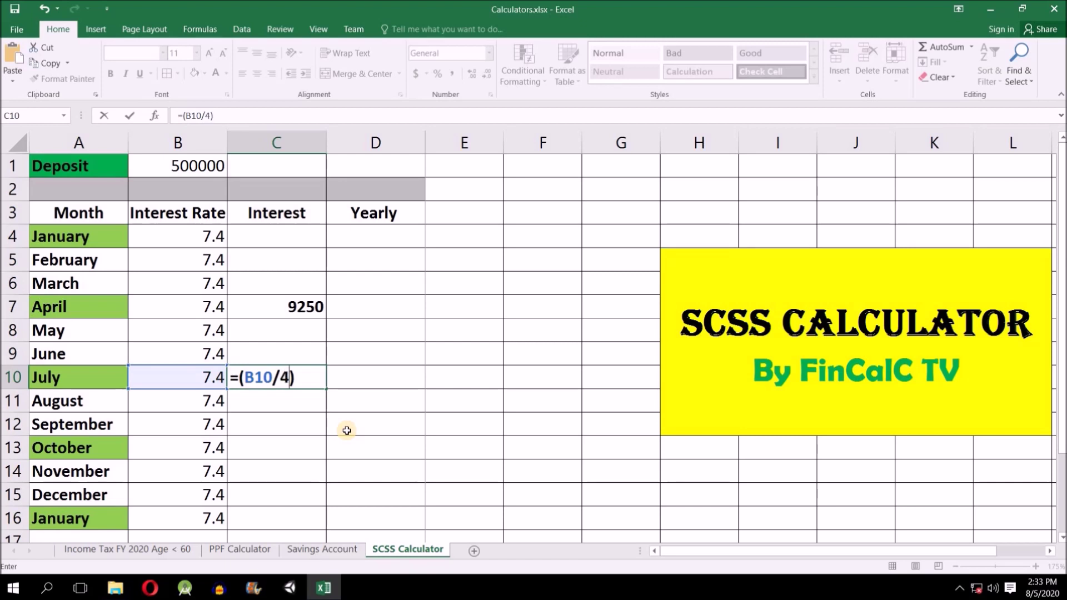
key("End")
type("*")
left_click(190, 167)
type("/10")
key("Return")
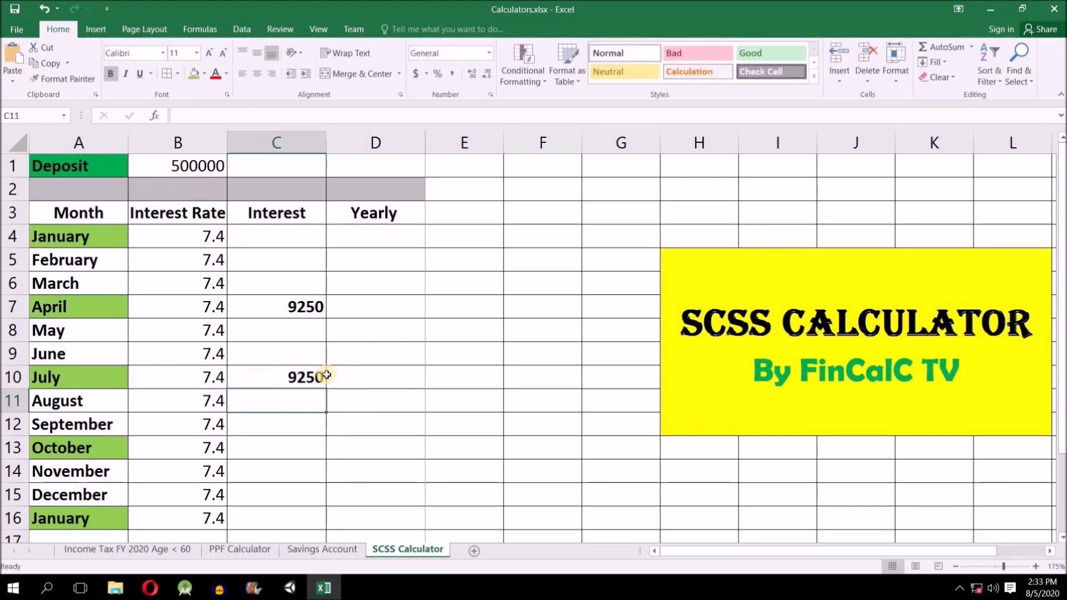
left_click(295, 376)
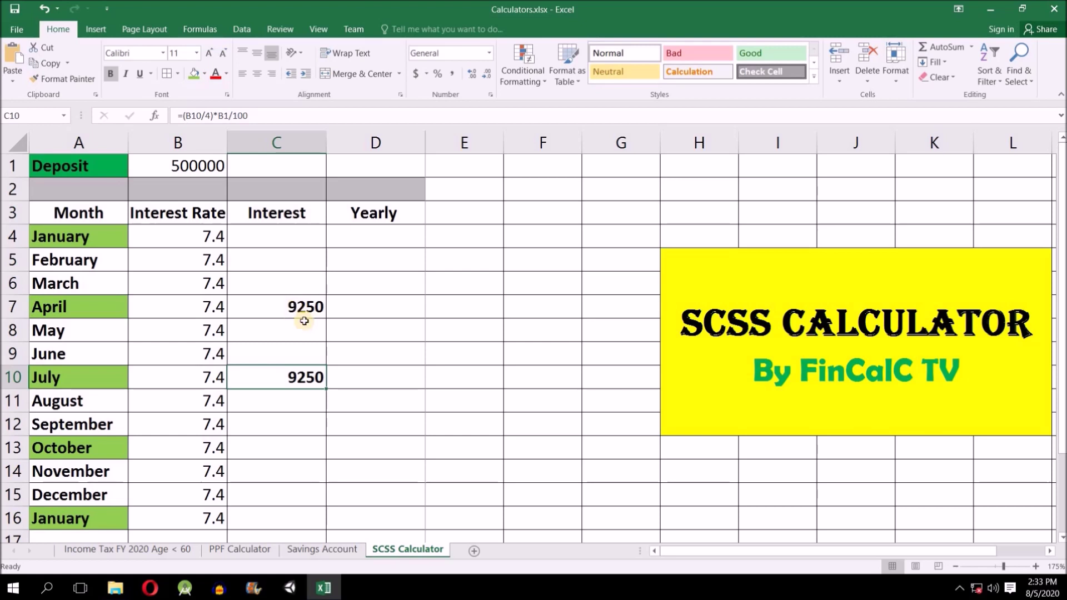
Enter the same quarterly interest formula for October (C13) and the following January (C16), each 9250
left_click(297, 450)
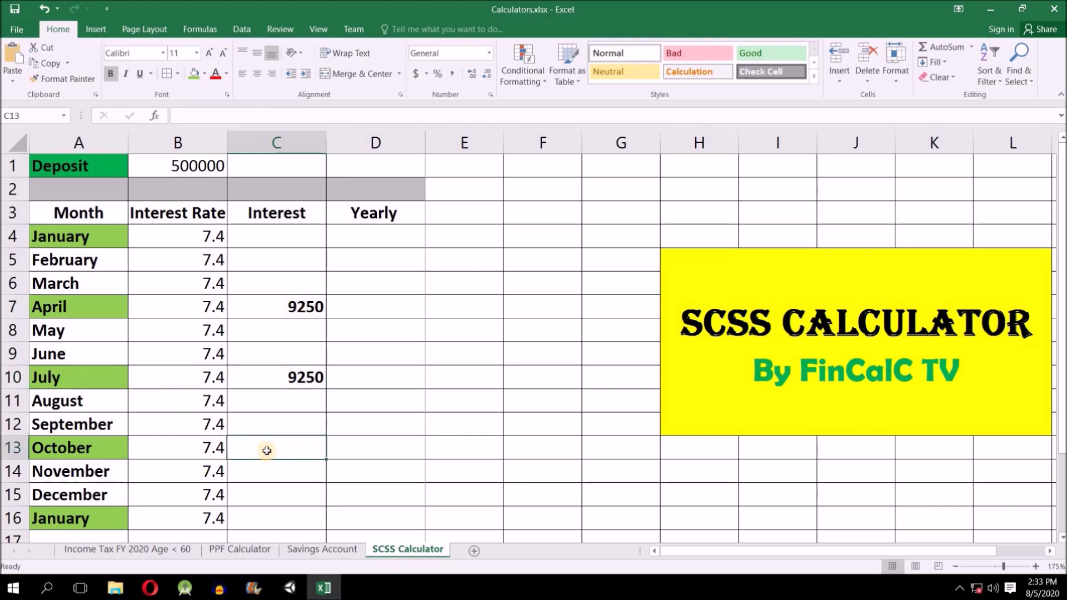
type("=")
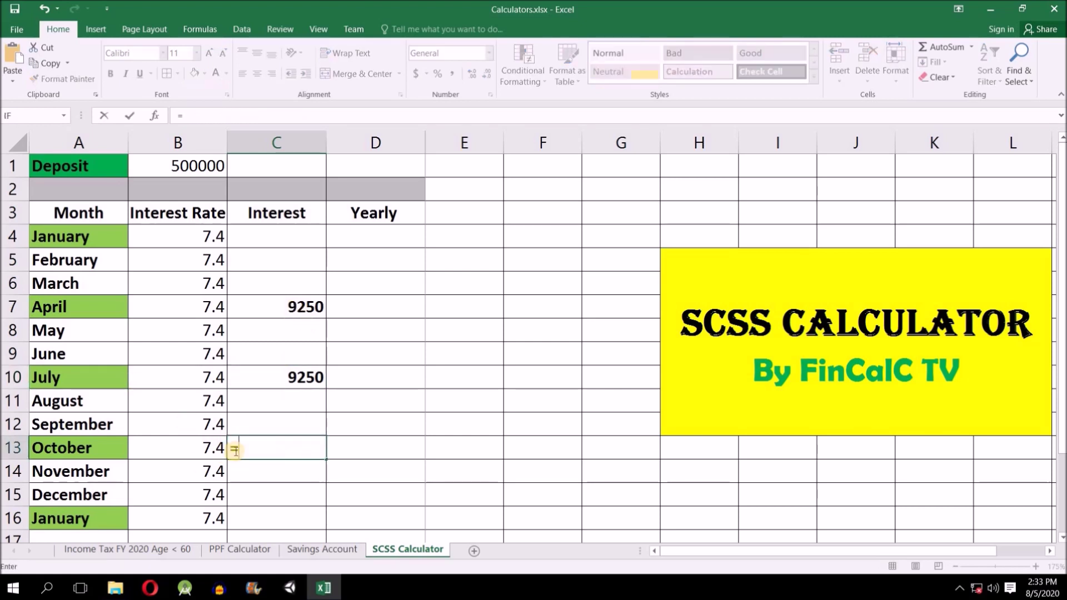
type("(")
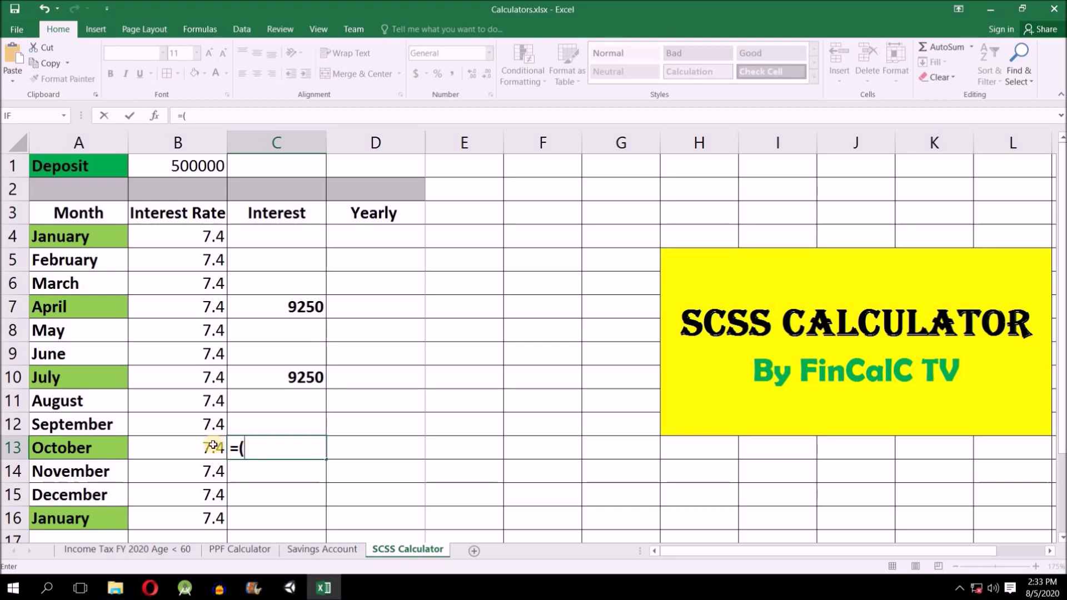
left_click(214, 449)
type("/4)*B1/100")
key("Return")
left_click(286, 517)
type("=(B16/4)*")
left_click(198, 165)
type("/100")
key("Return")
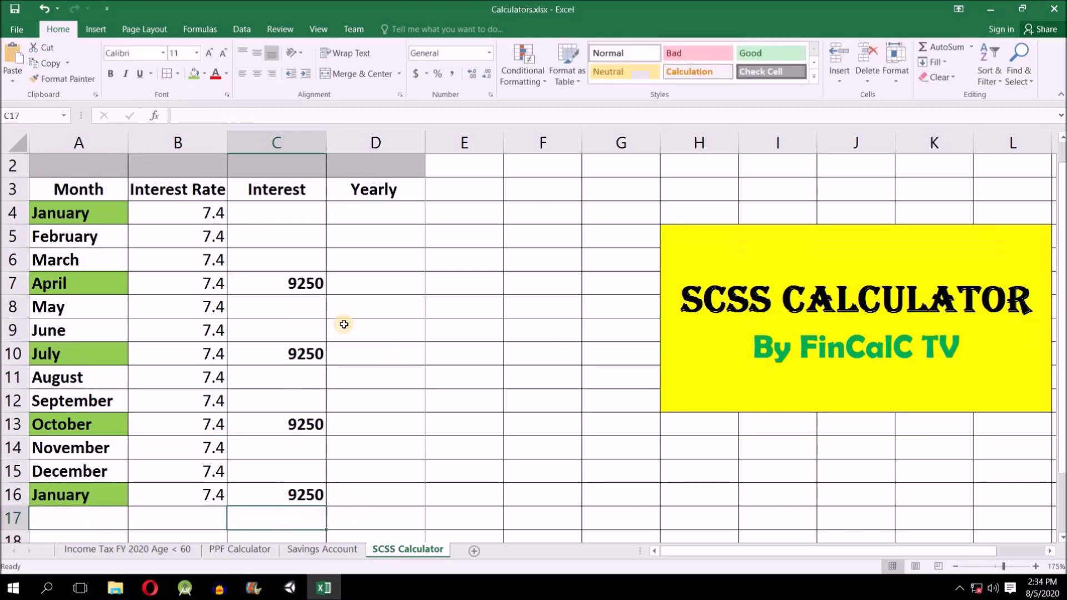
left_click(301, 518)
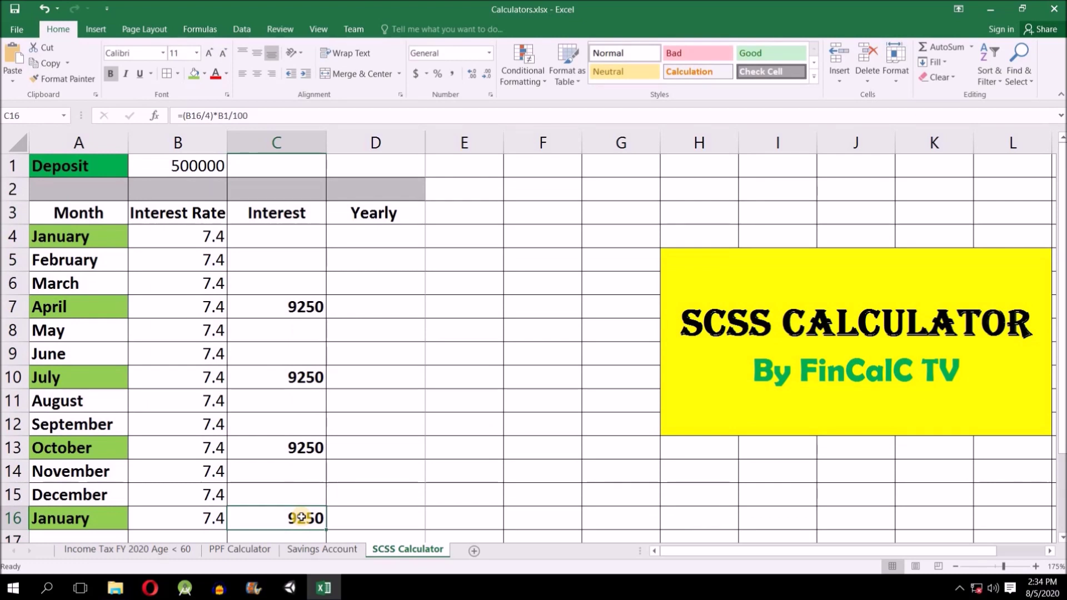
left_click(308, 306)
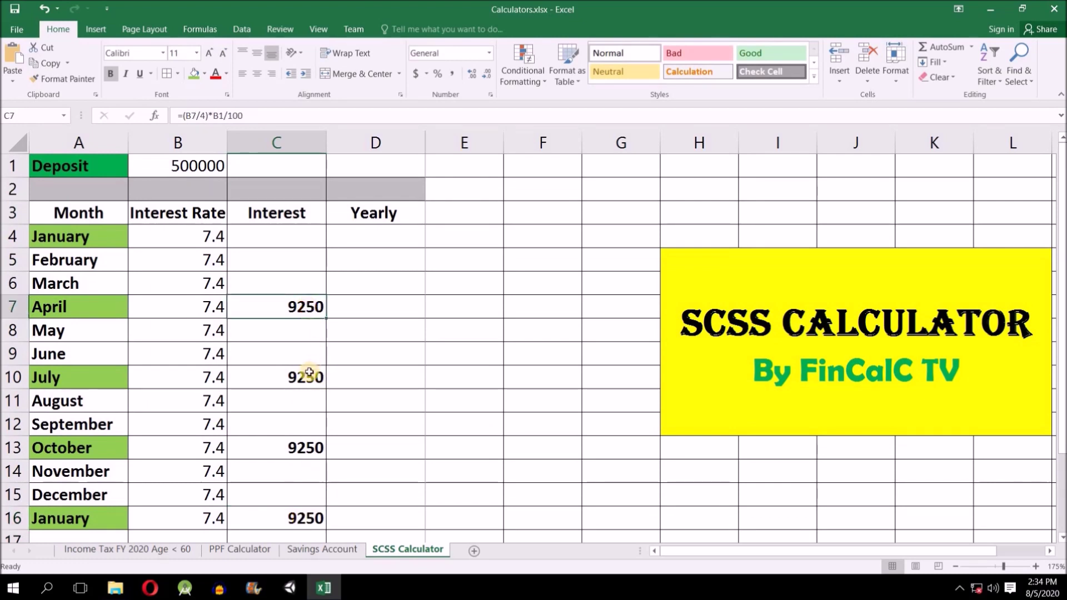
left_click(307, 376)
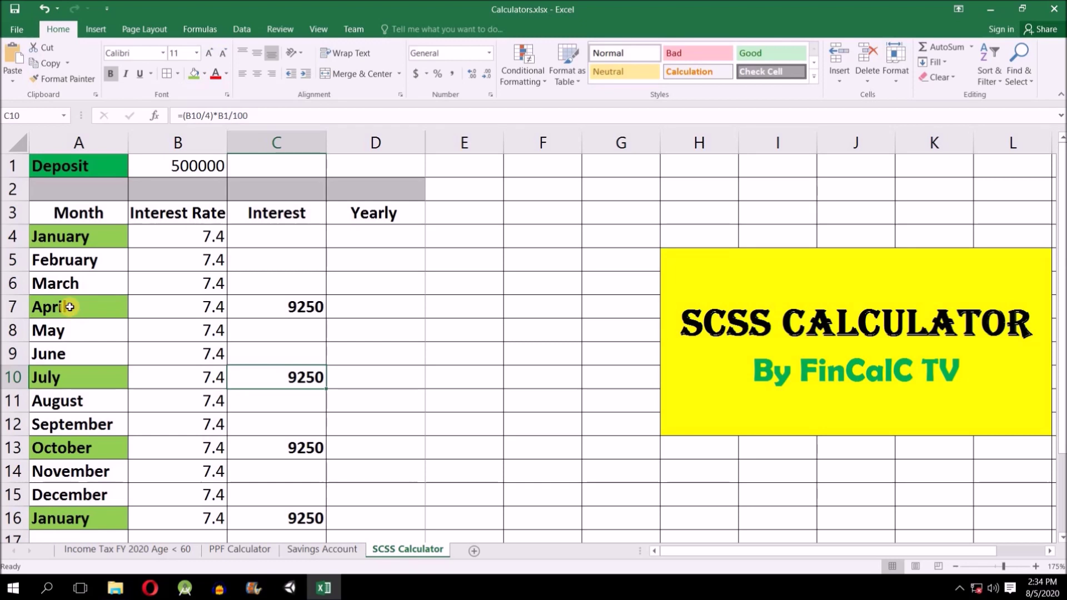
left_click(66, 307)
left_click(71, 383)
left_click(74, 448)
left_click(75, 519)
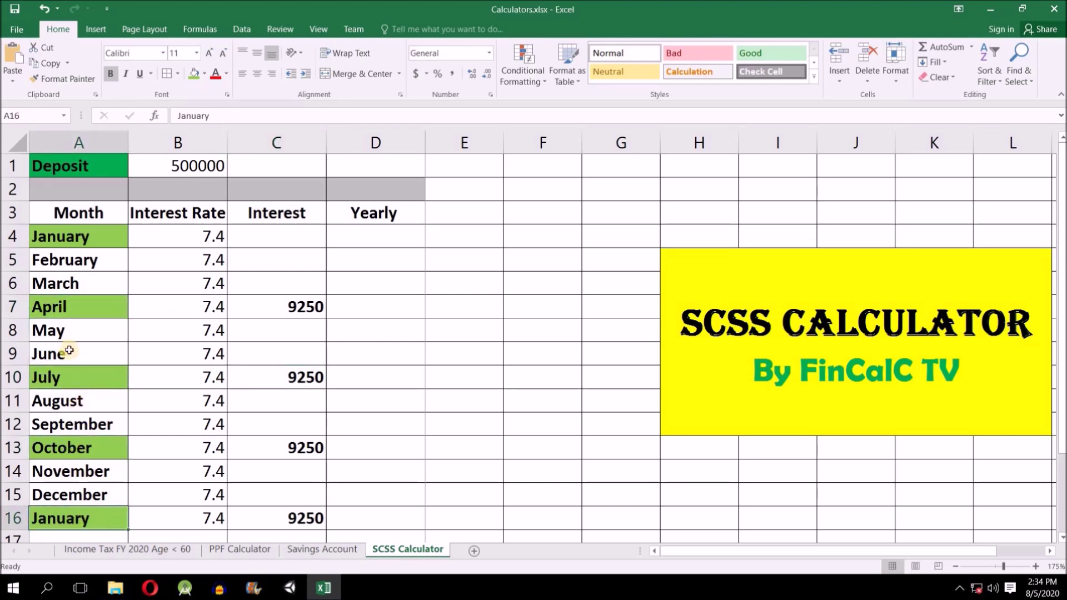
left_click(74, 313)
left_click(78, 374)
left_click(78, 447)
left_click(80, 518)
left_click(281, 517)
left_click(293, 446)
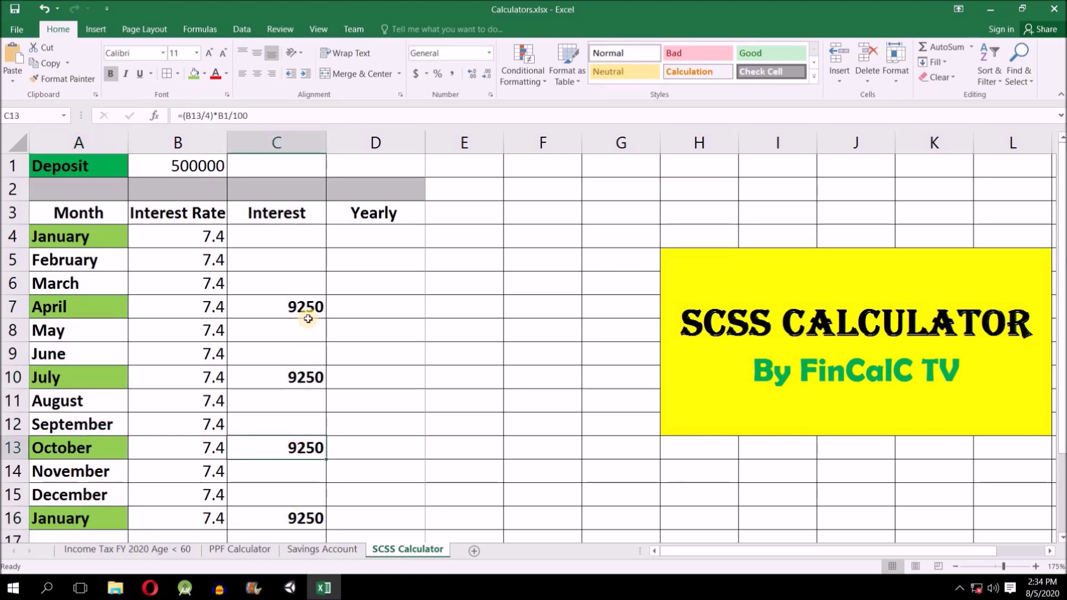
left_click(378, 519)
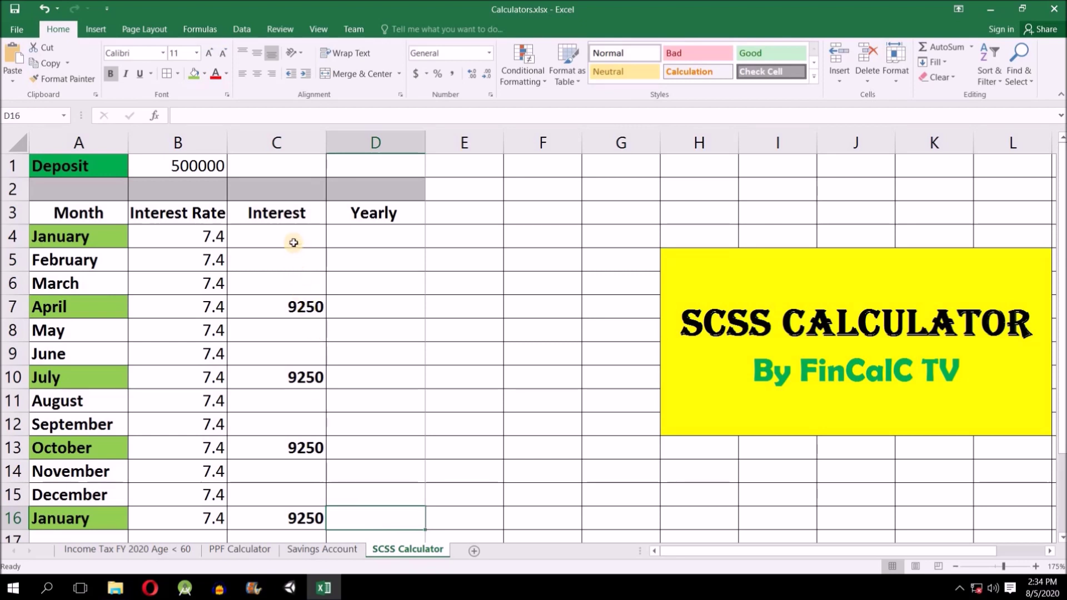
left_click_drag(290, 308, 293, 518)
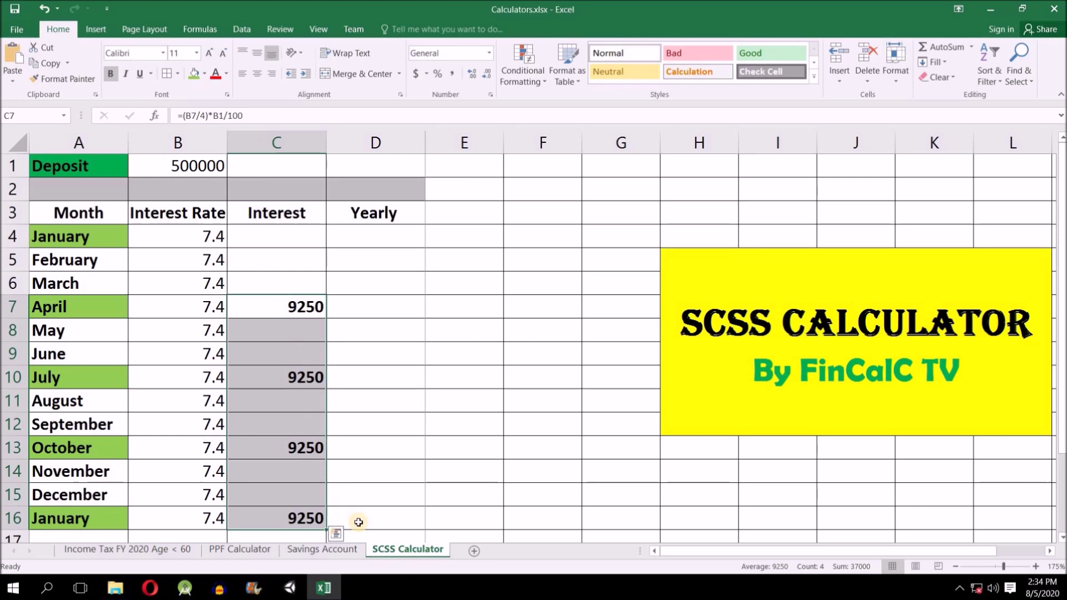
left_click(388, 519)
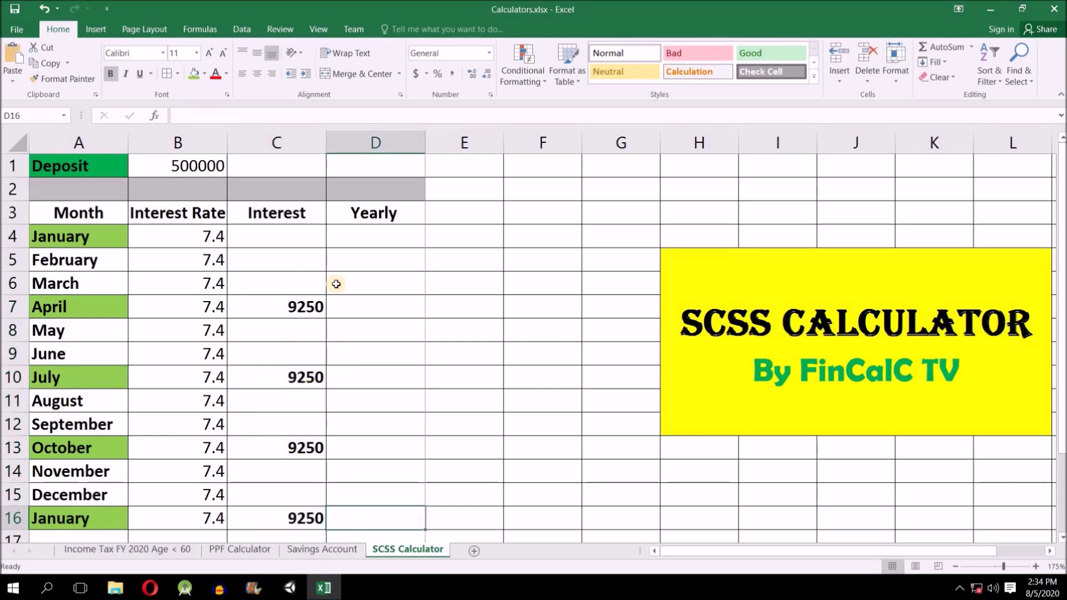
AutoSum C4:C16 into Yearly cell D16, giving 37000
left_click(188, 31)
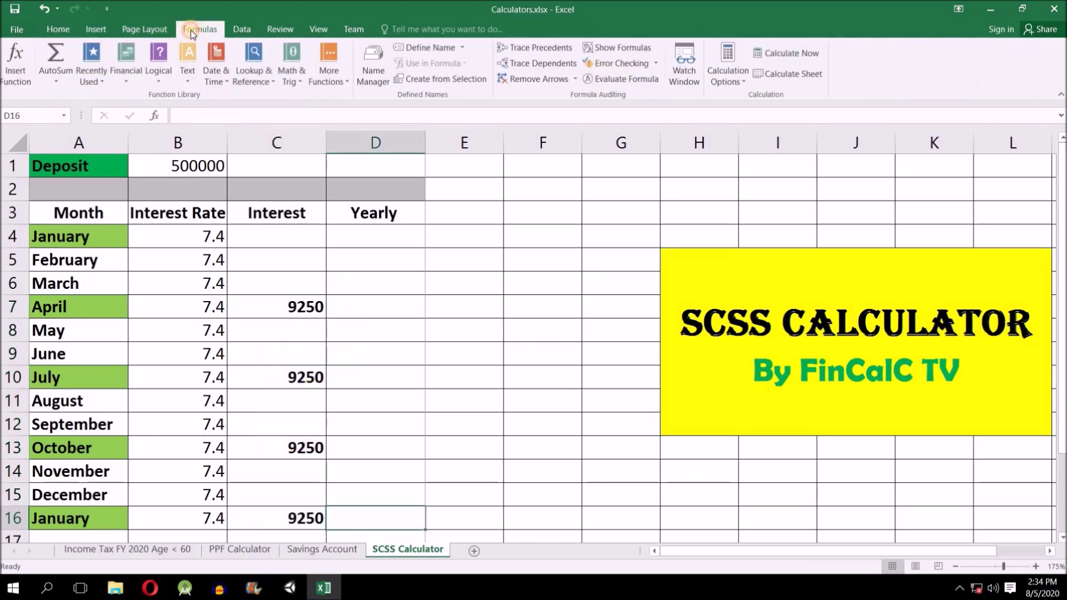
left_click(57, 49)
left_click_drag(293, 241, 297, 518)
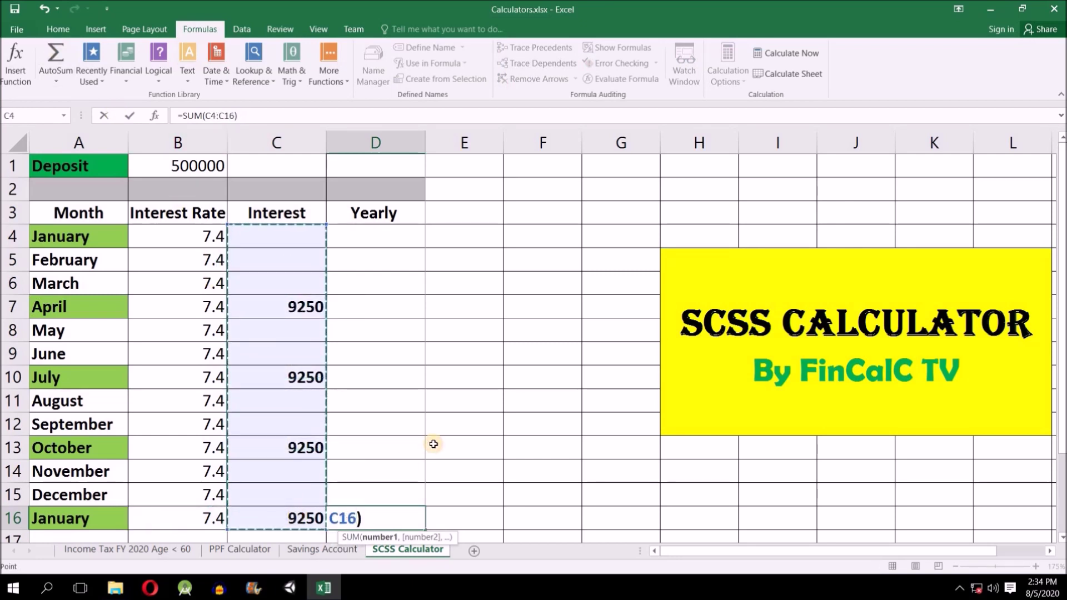
key("Return")
Review the deposit, January rate, April interest formula and the D16 yearly total formula
left_click(403, 494)
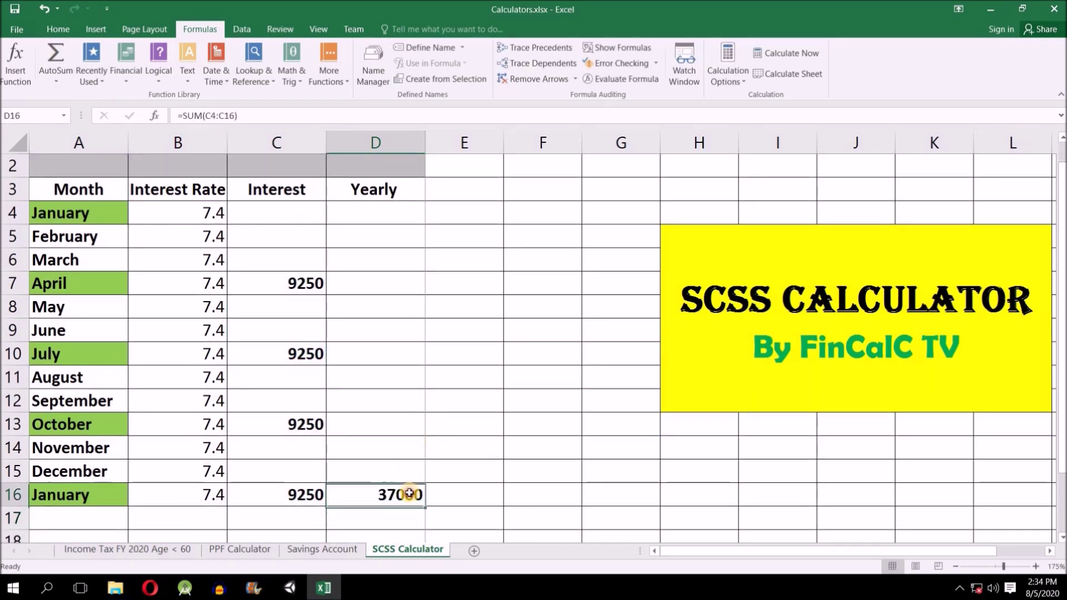
scroll(389, 506, "up", 1)
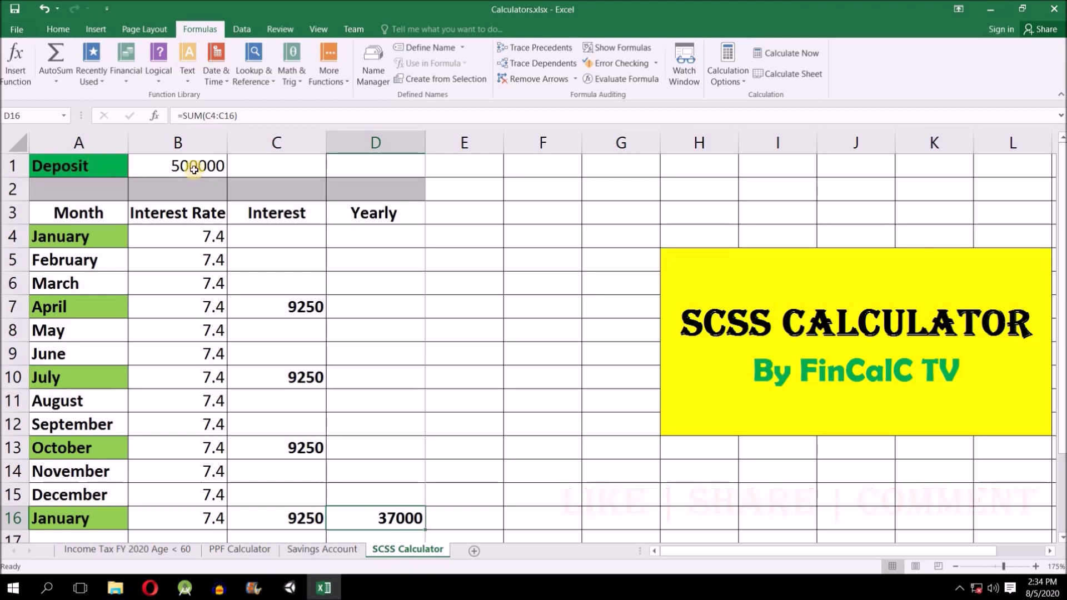
left_click(194, 170)
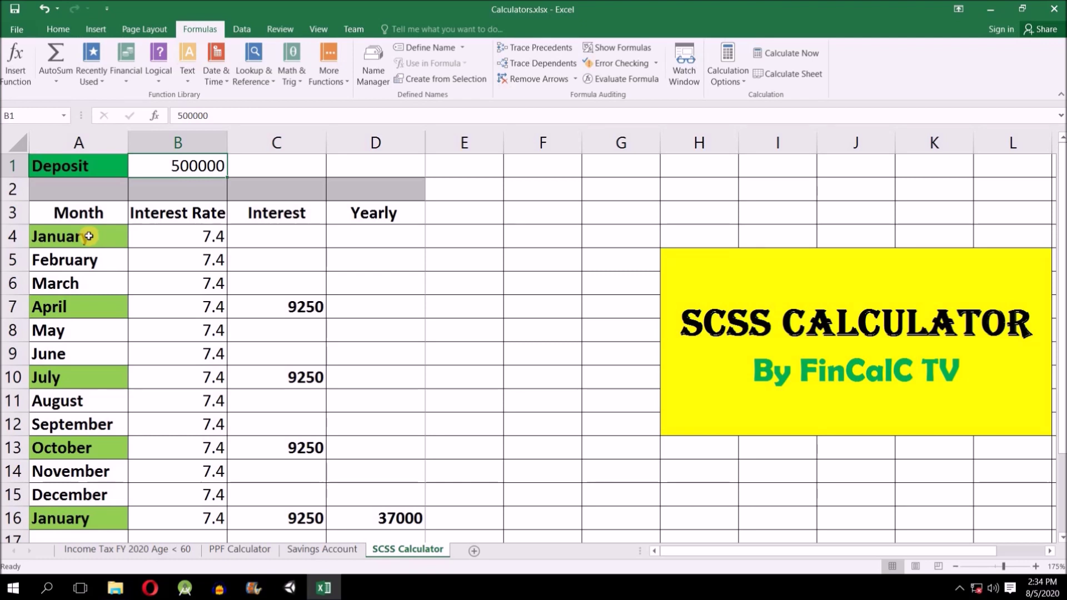
left_click(89, 237)
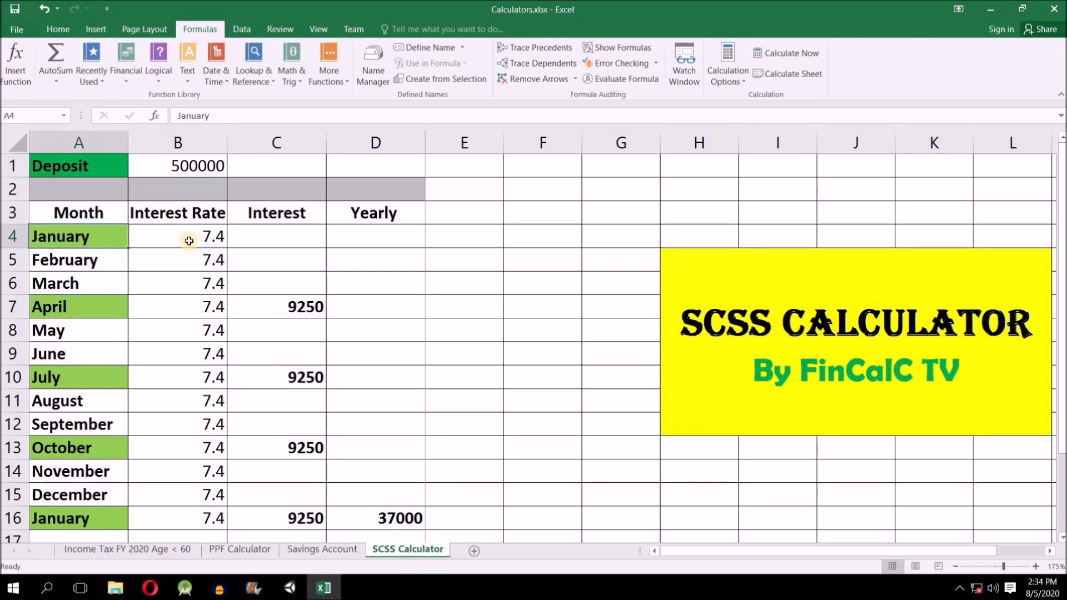
left_click(189, 241)
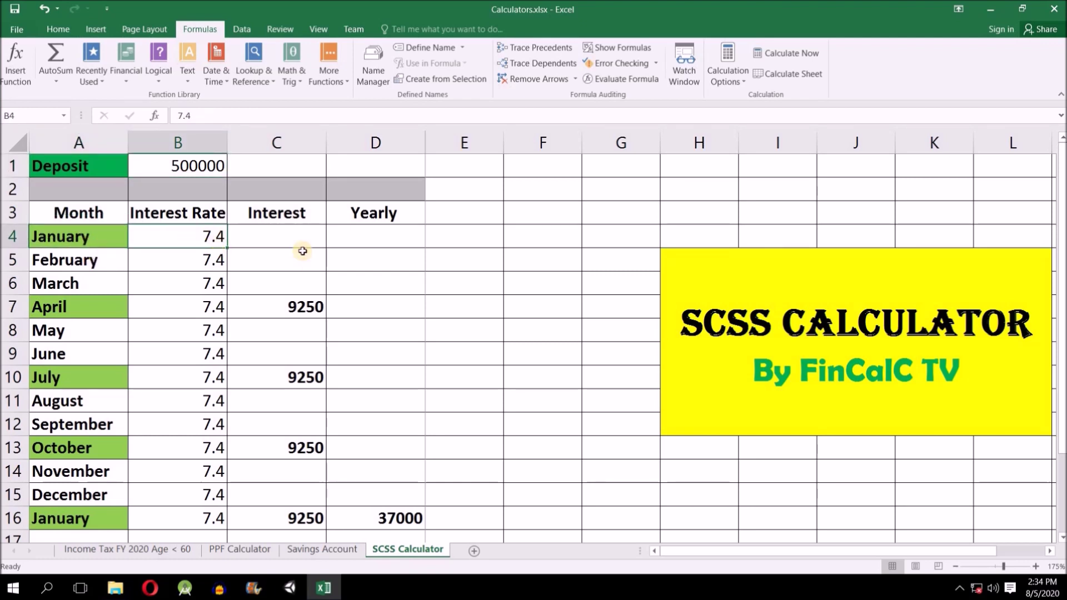
left_click(295, 305)
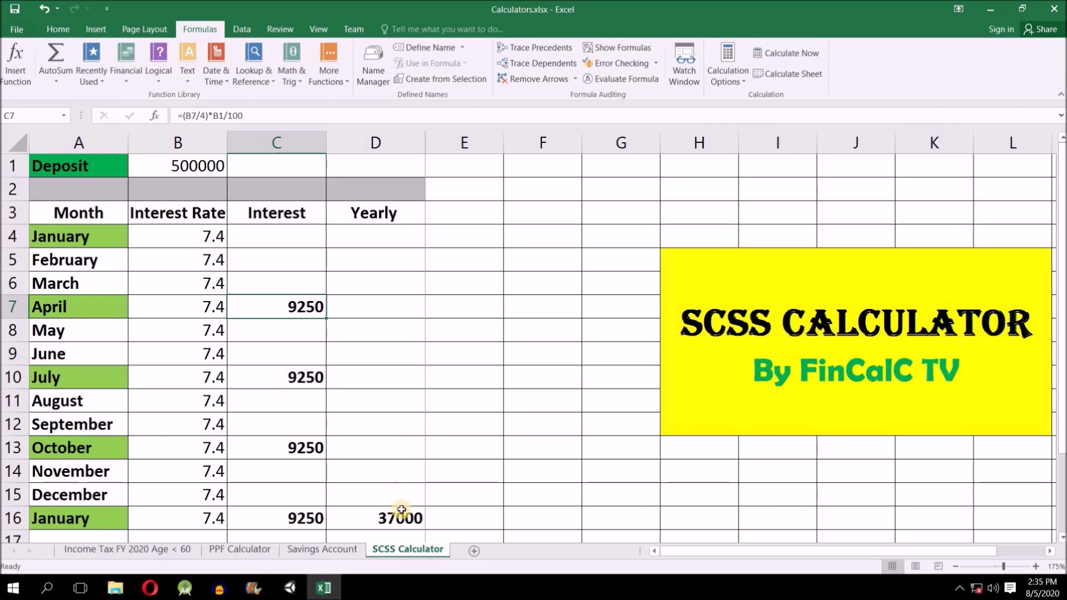
left_click(401, 522)
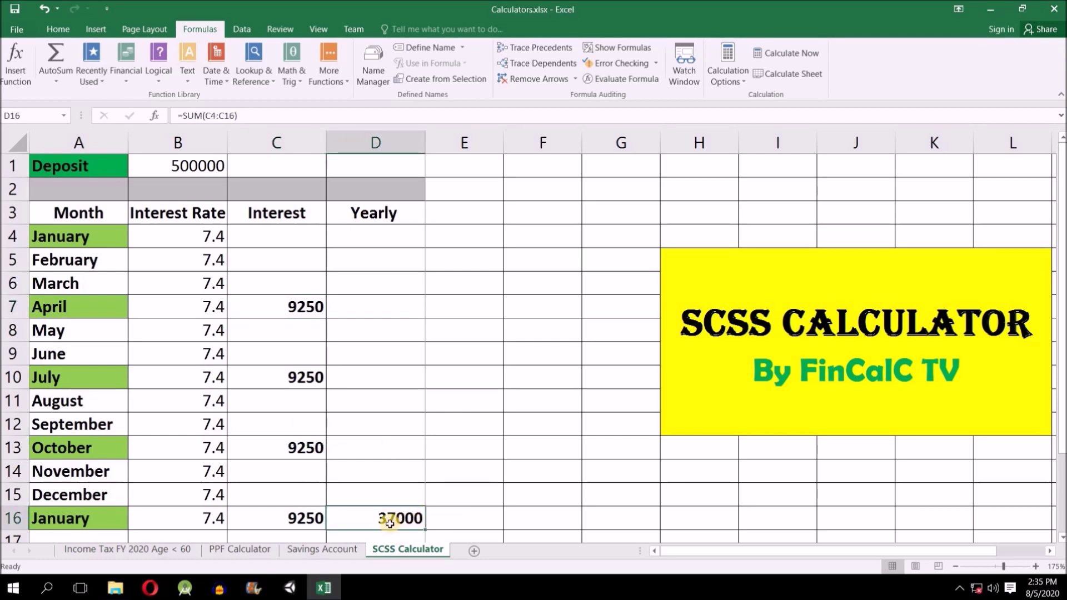
left_click(454, 518)
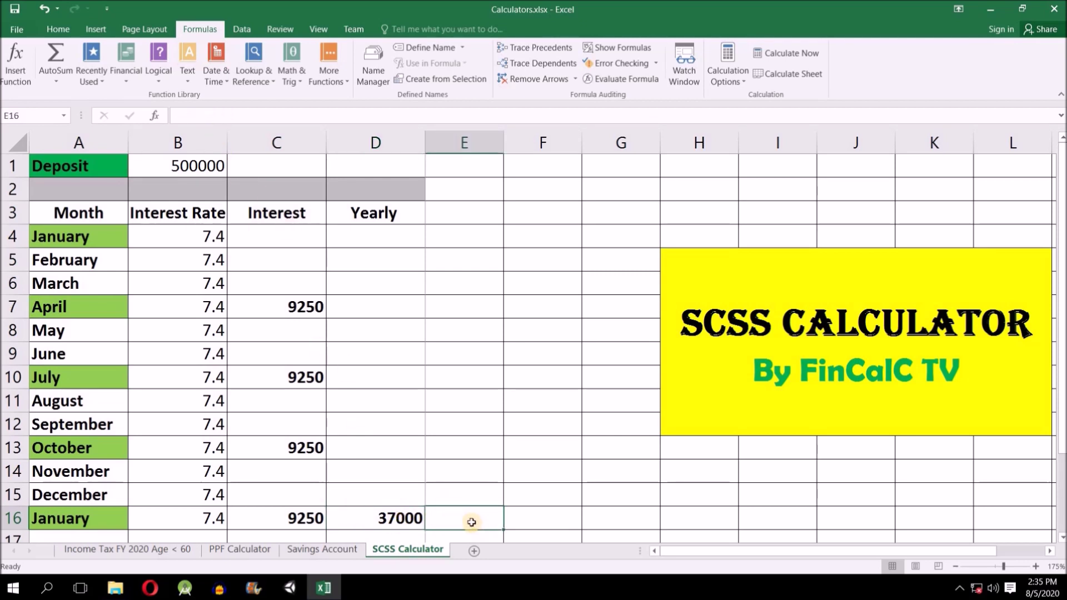
Enter =D16*5 in E16 for a 185000 five-year interest and make it bold
type("=")
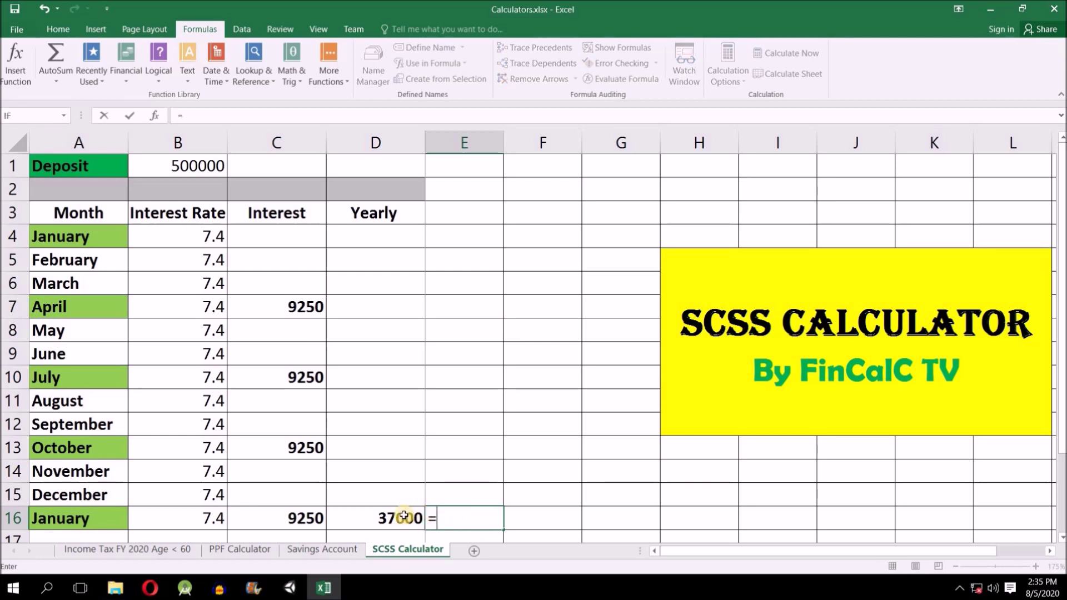
left_click(409, 519)
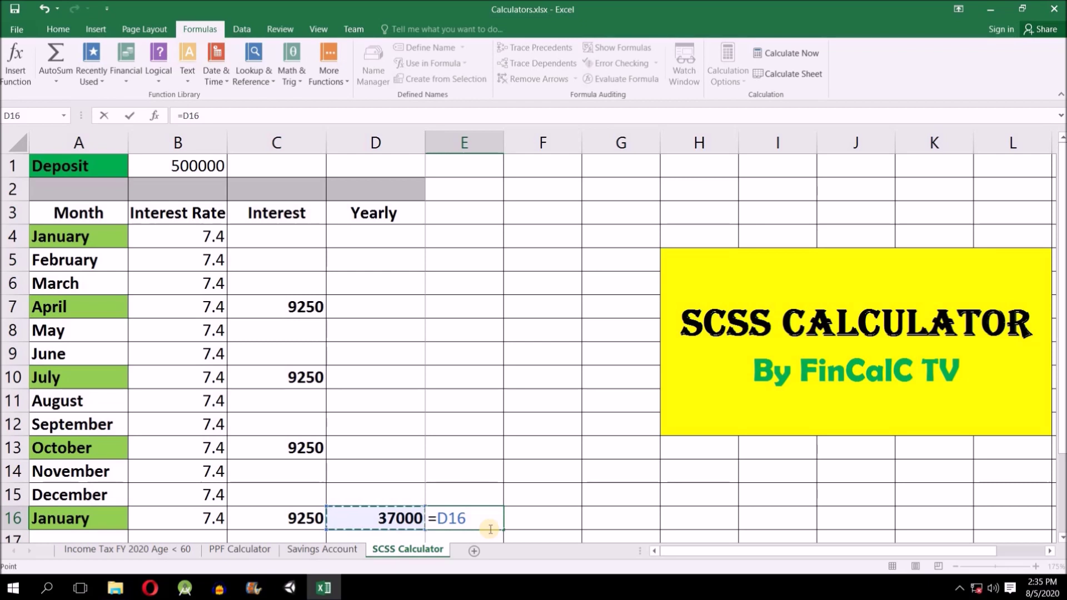
type("*")
key("Return")
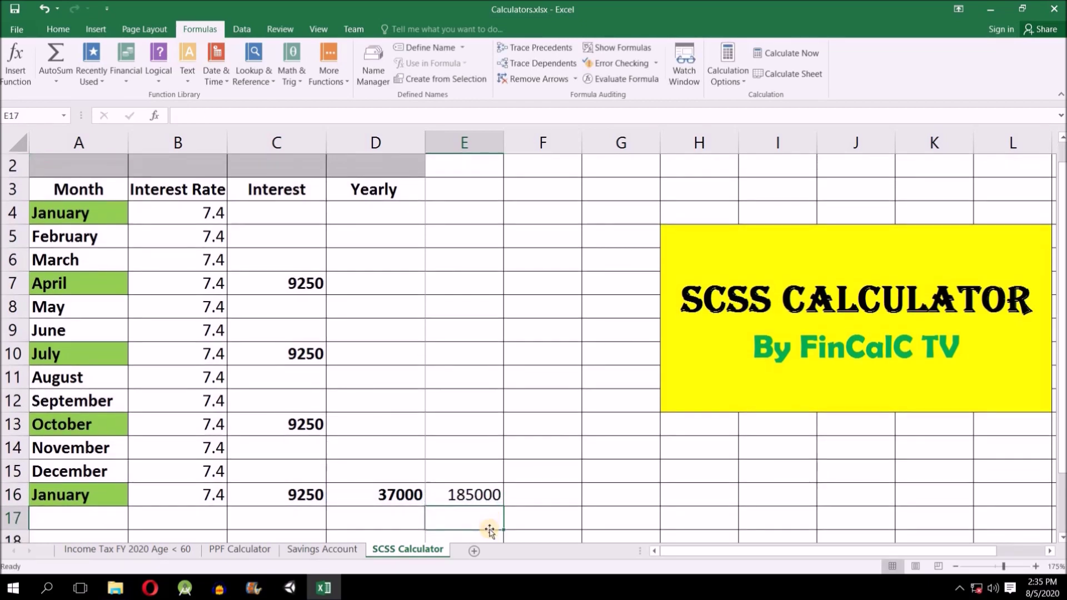
left_click(470, 500)
scroll(469, 501, "up", 1)
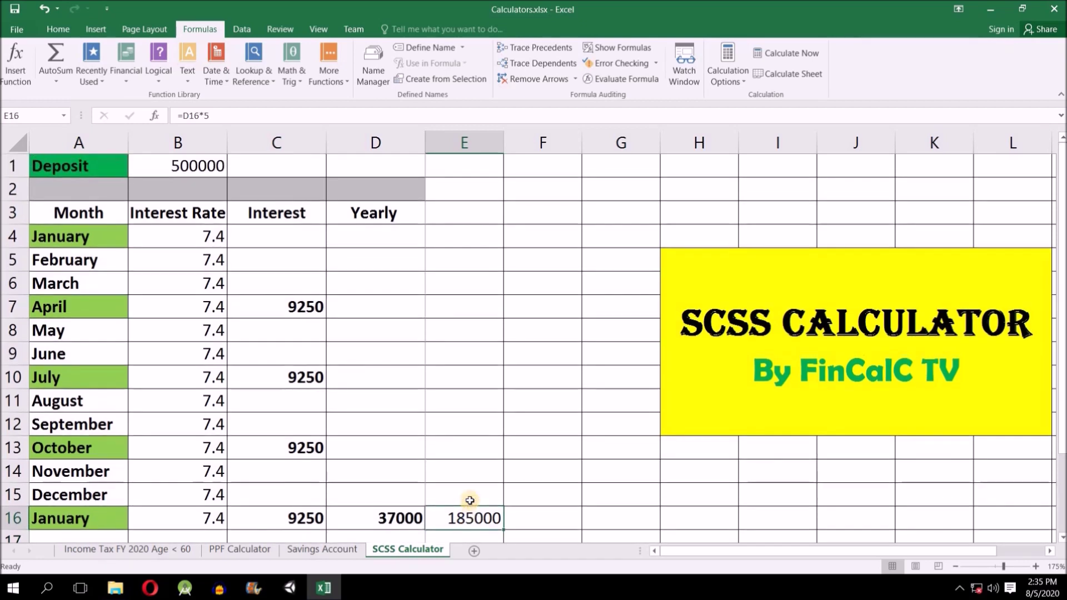
left_click(59, 30)
left_click(111, 74)
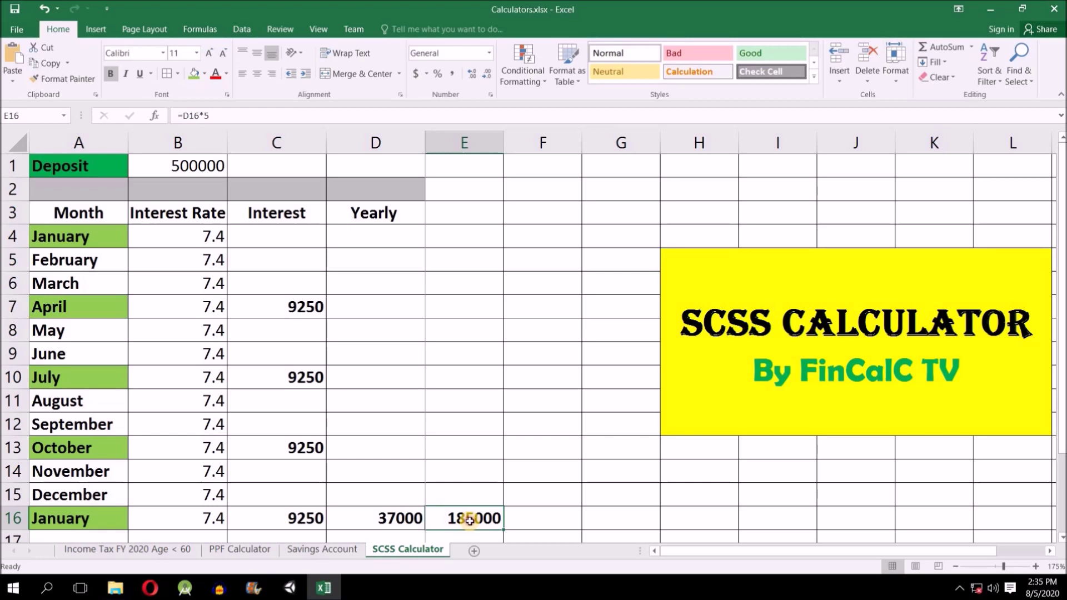
Point out the deposit in B1 and select F16 for the maturity total
left_click(195, 168)
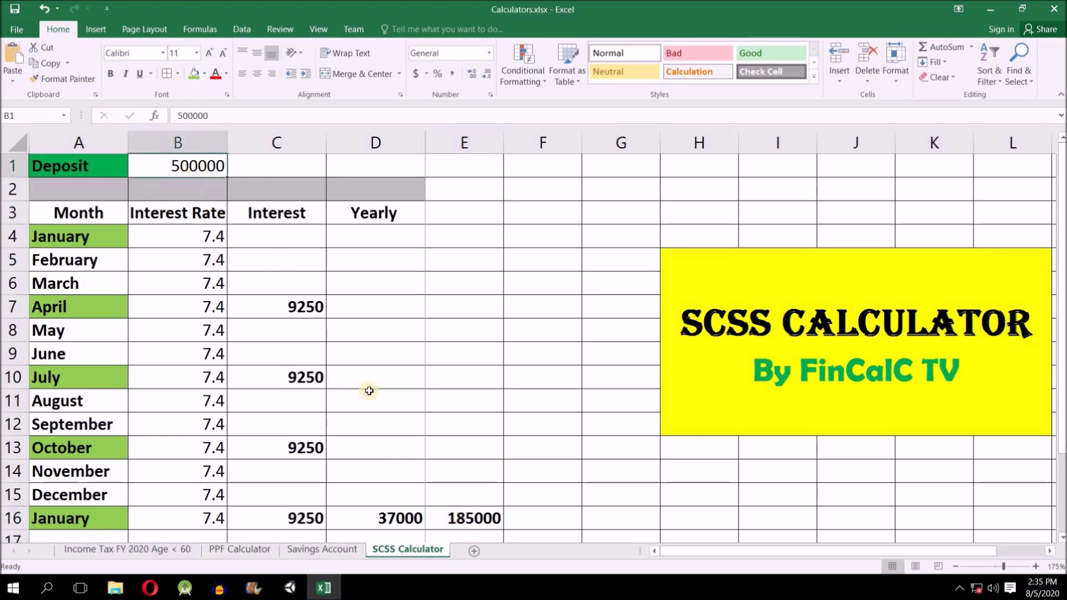
left_click(481, 523)
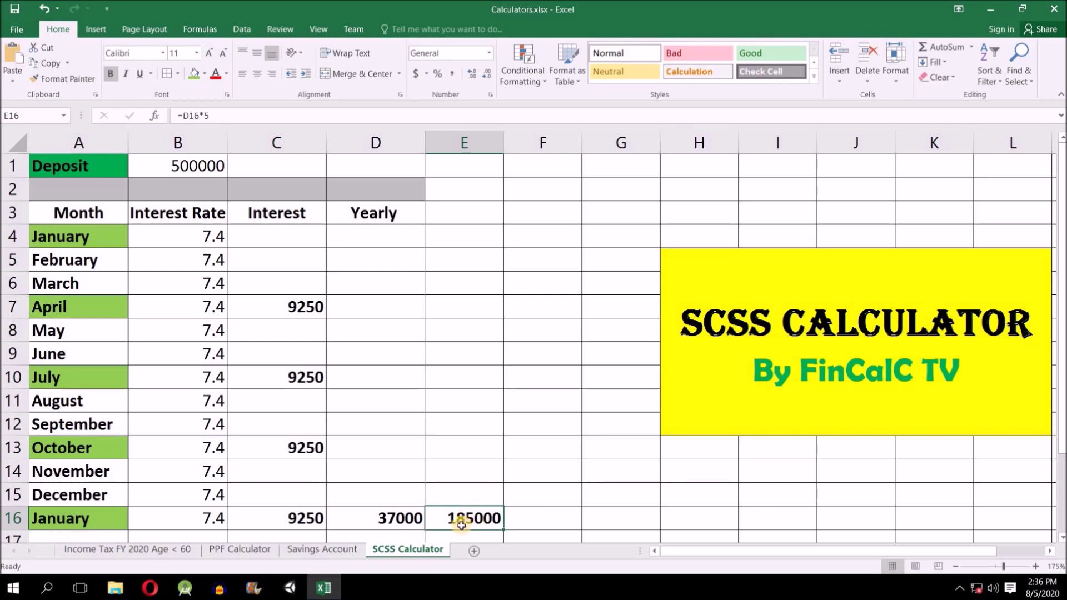
left_click(214, 165)
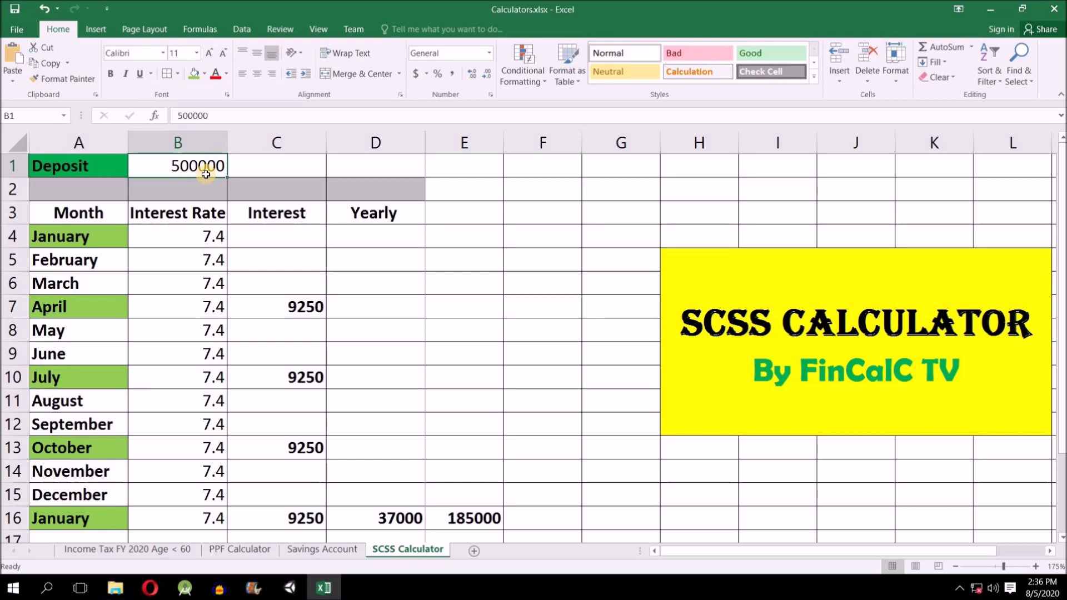
left_click(525, 524)
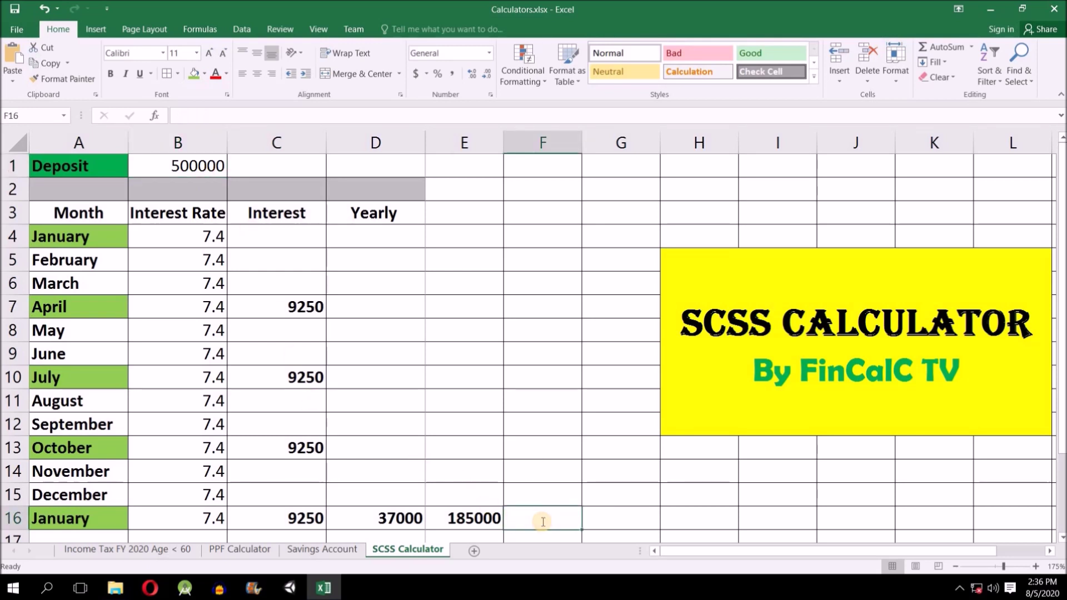
Enter =E16+B1 in F16 for a 685000 maturity total
type("=")
left_click(473, 517)
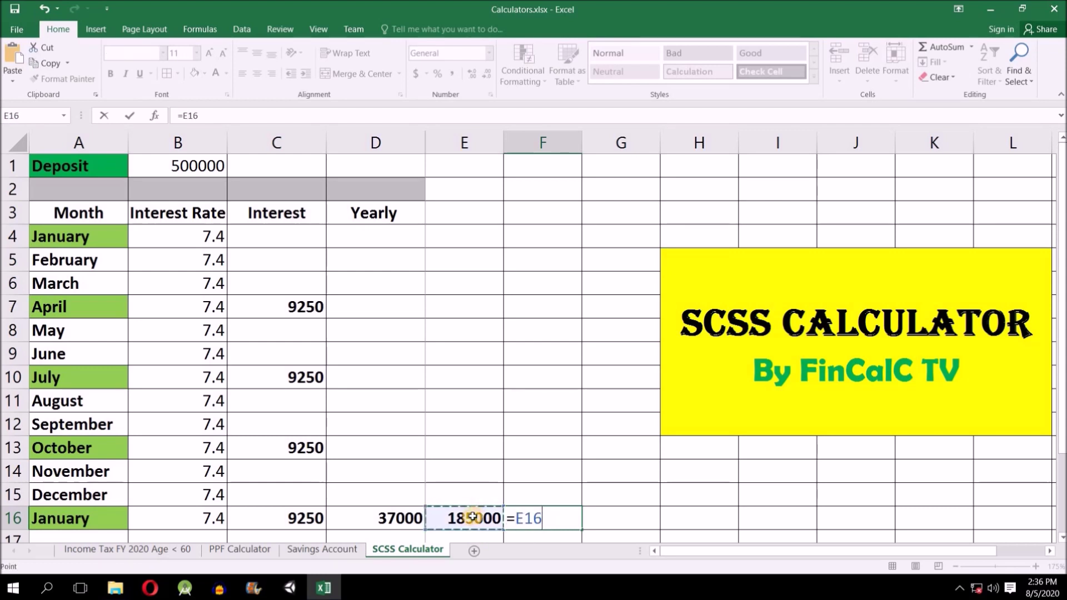
type("+")
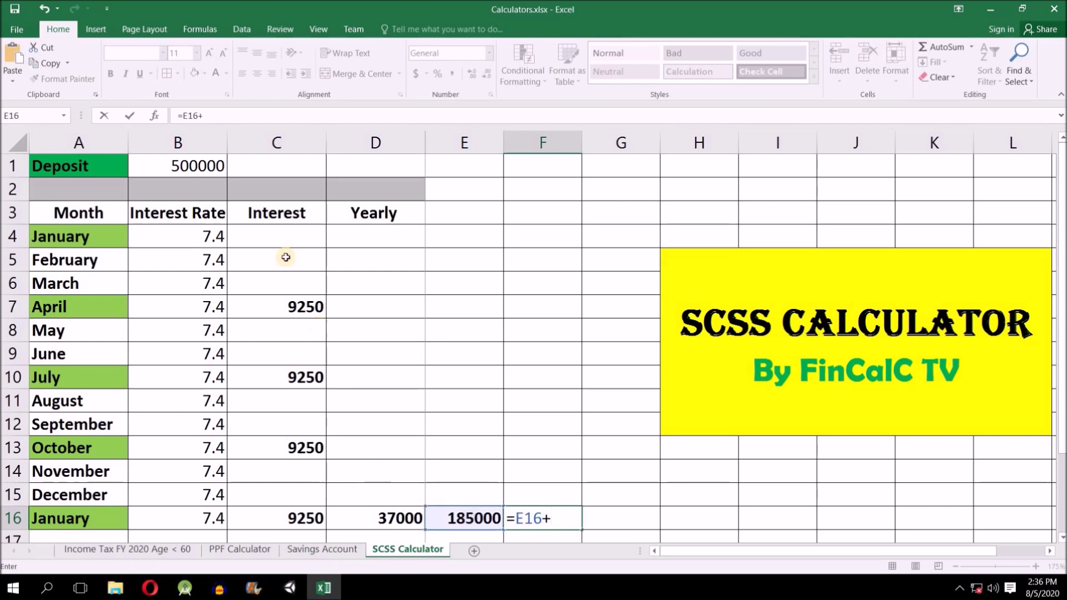
left_click(189, 166)
key("Return")
Bold the 685000 maturity total and recheck the E16 and F16 formulas
scroll(549, 445, "up", 1)
left_click(550, 518)
left_click(110, 73)
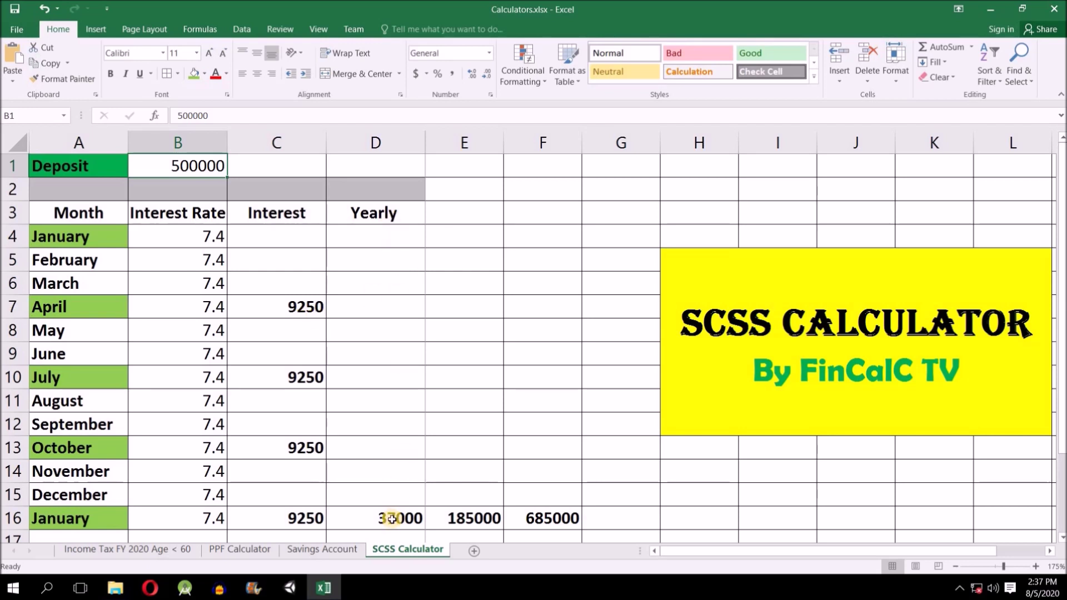
left_click(471, 520)
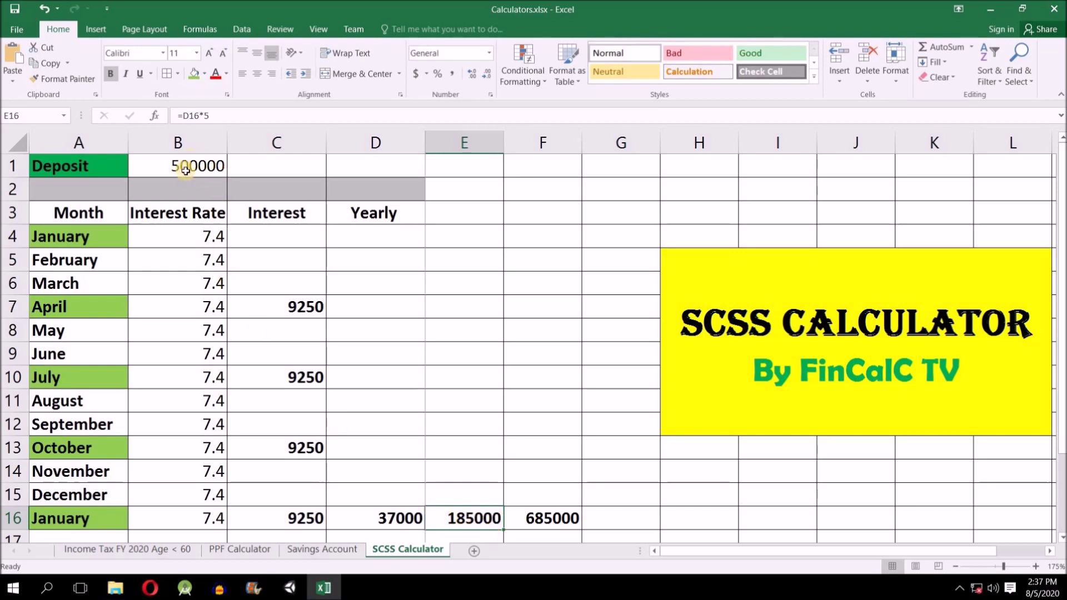
left_click(553, 523)
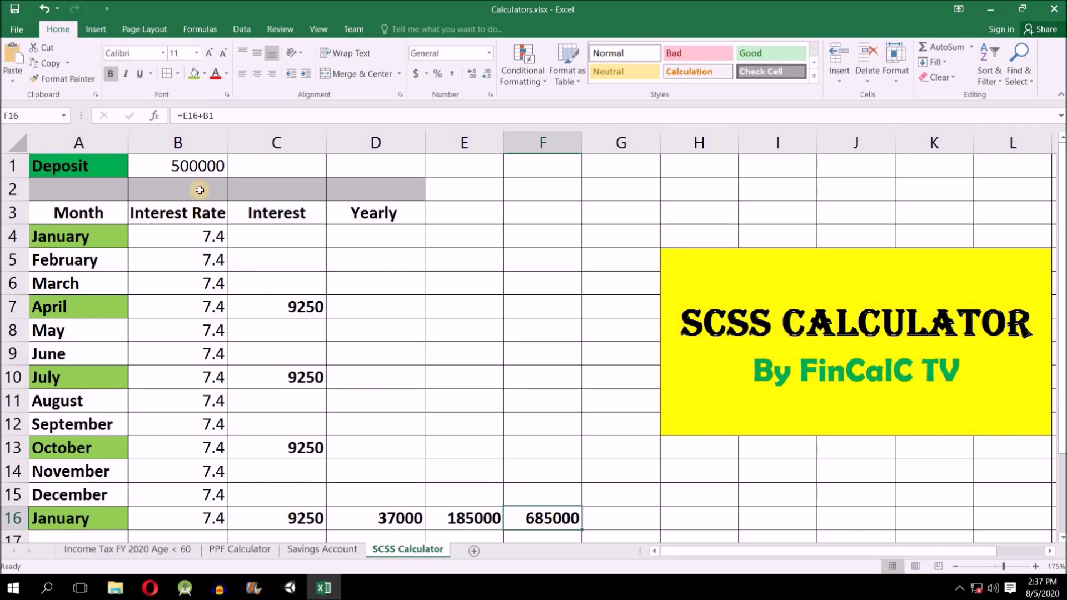
Change the deposit in B1 to 1000000
left_click(194, 169)
type("100000")
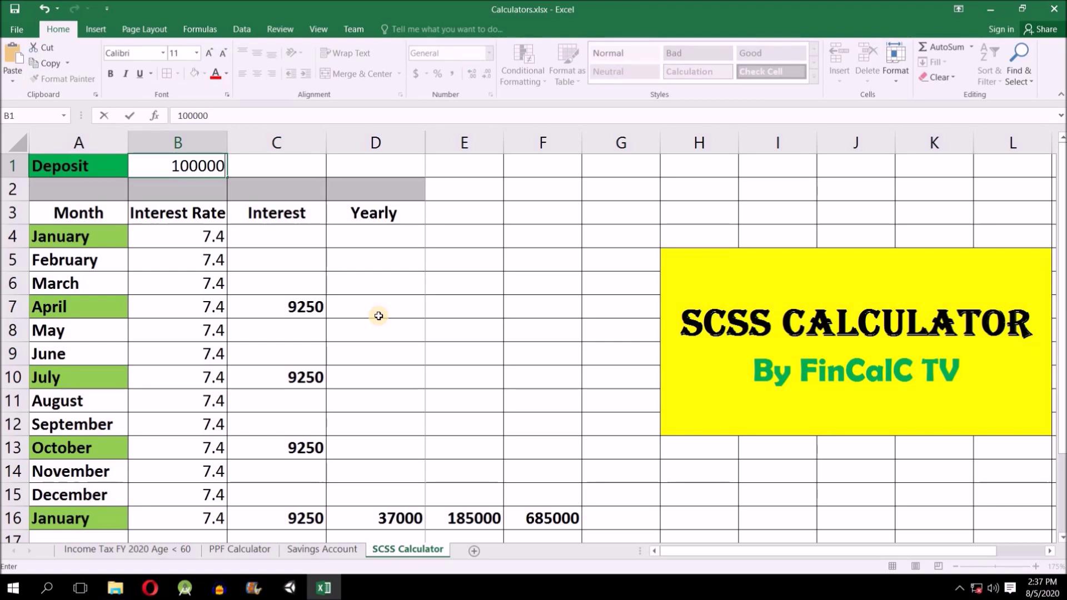
type("0")
key("Return")
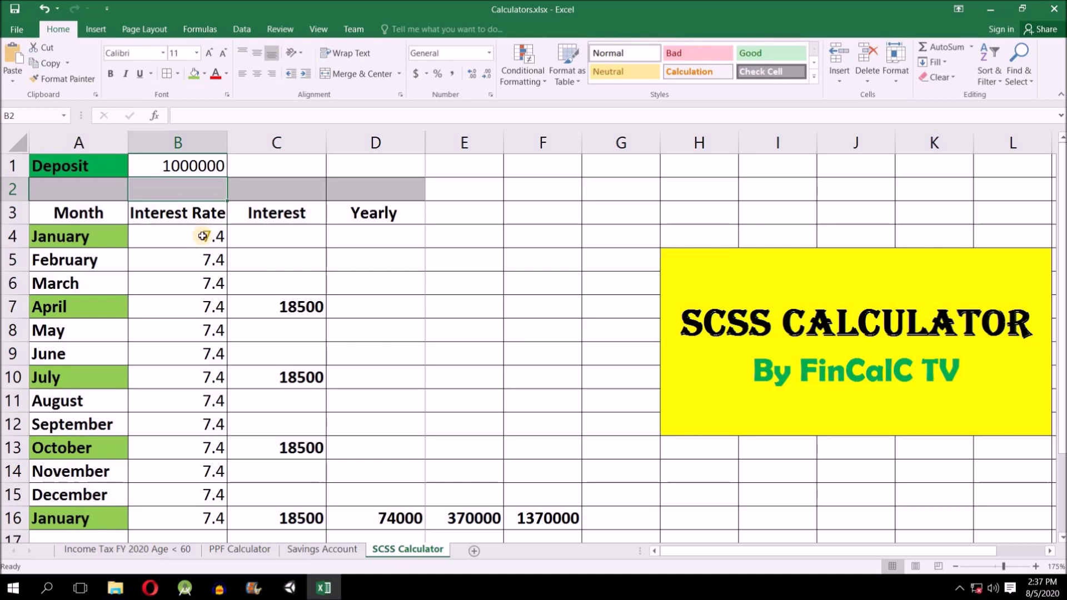
Check the recalculated 18500 quarterly interest, 74000 yearly, 370000 five-year and 1370000 maturity totals
left_click_drag(203, 230, 211, 523)
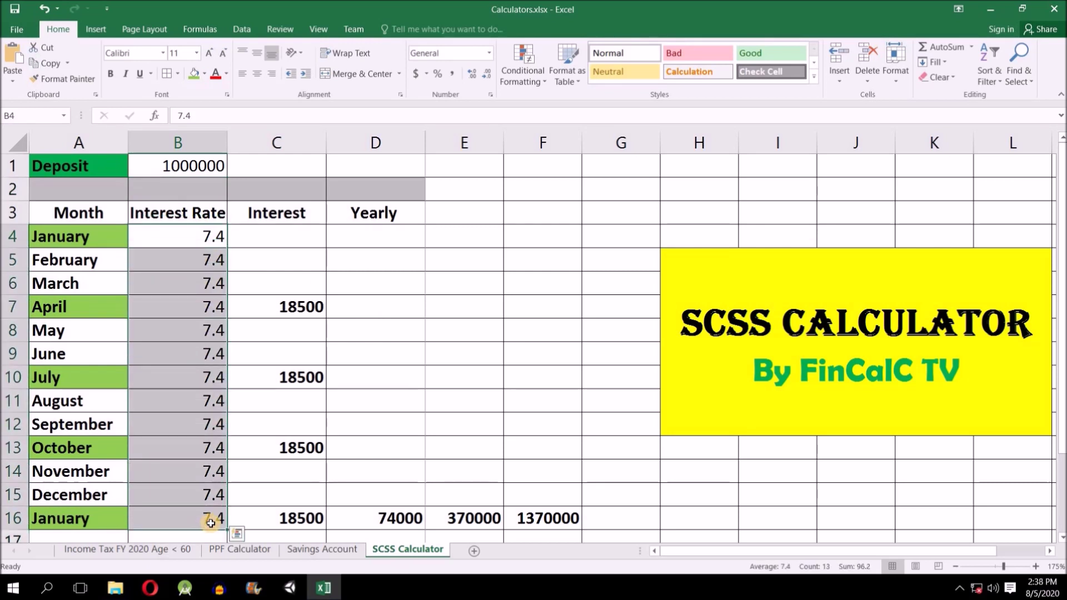
left_click(382, 520)
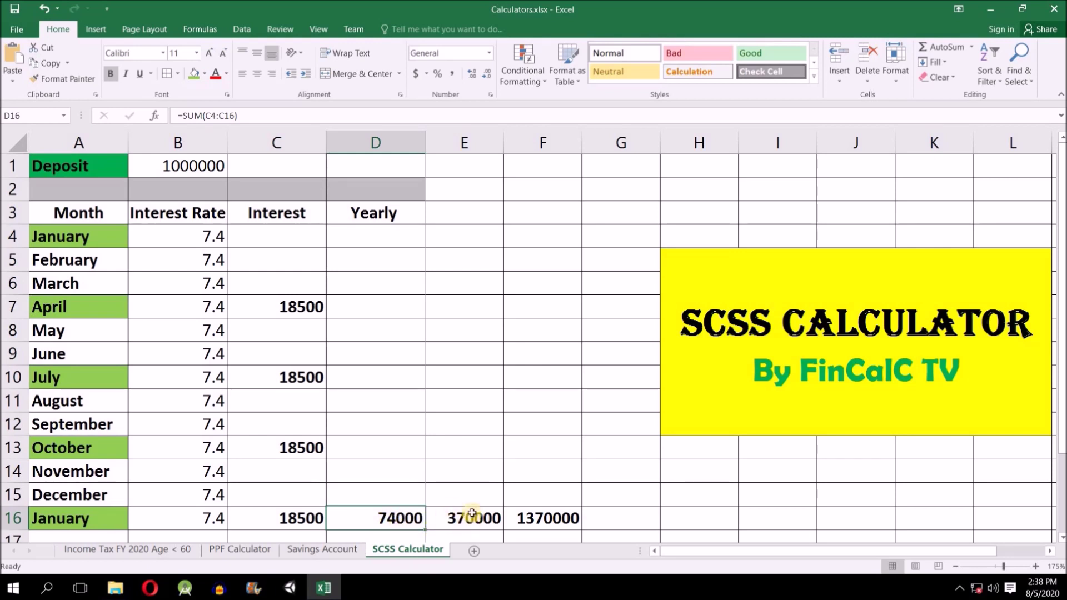
left_click(477, 519)
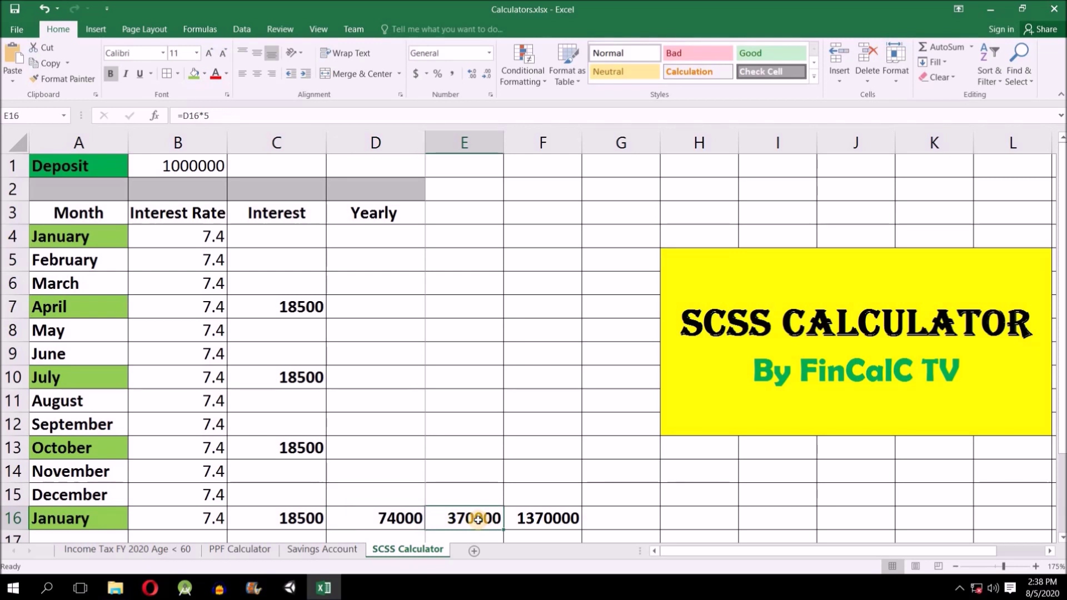
left_click(545, 518)
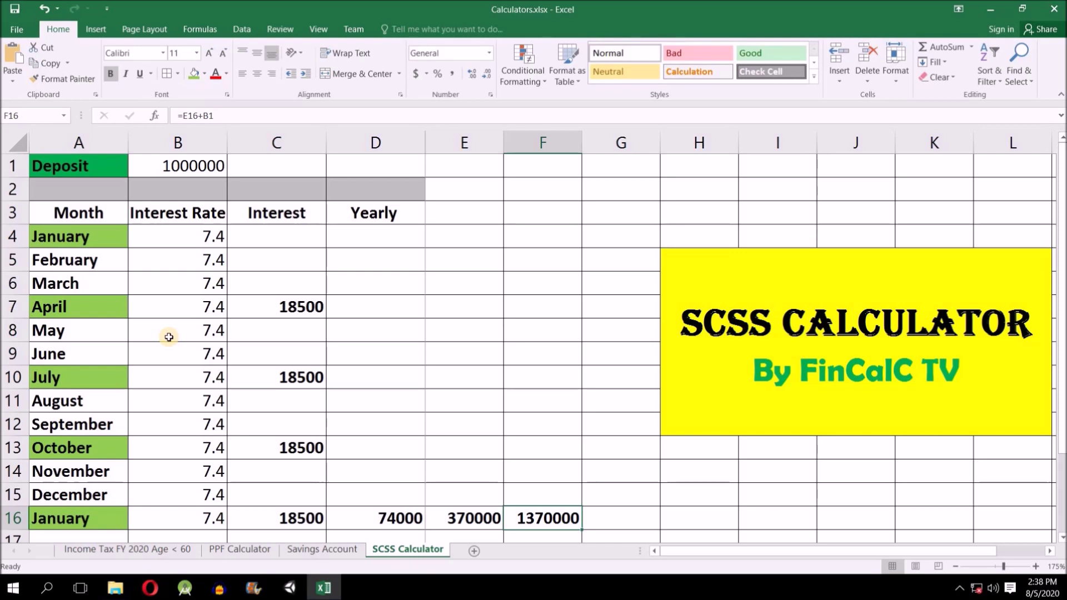
left_click(188, 169)
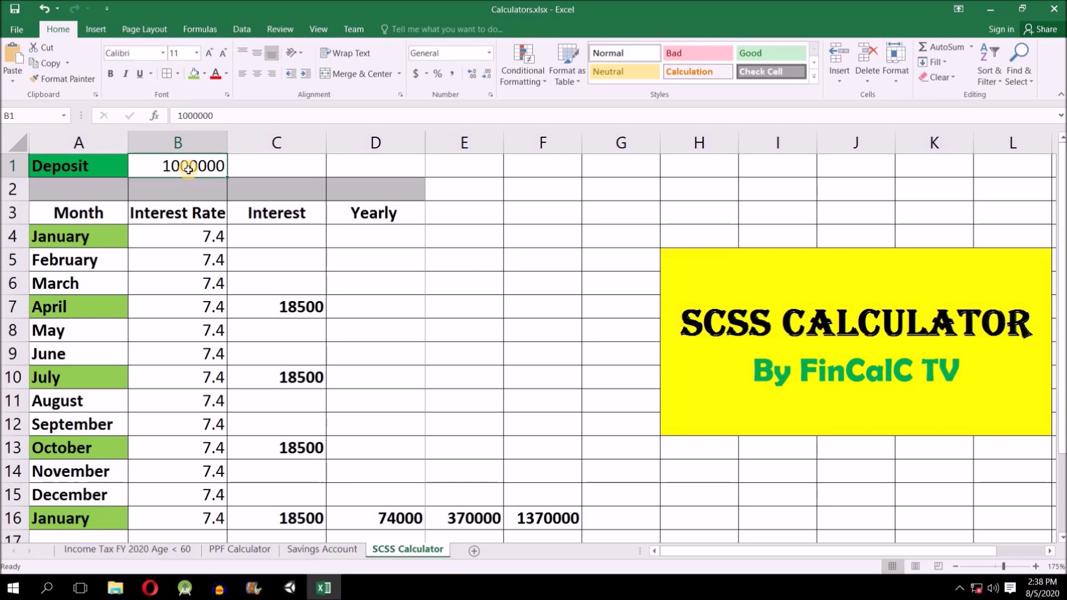
mouse_move(287, 307)
left_mouse_down()
mouse_move(317, 457)
mouse_move(313, 515)
left_mouse_up()
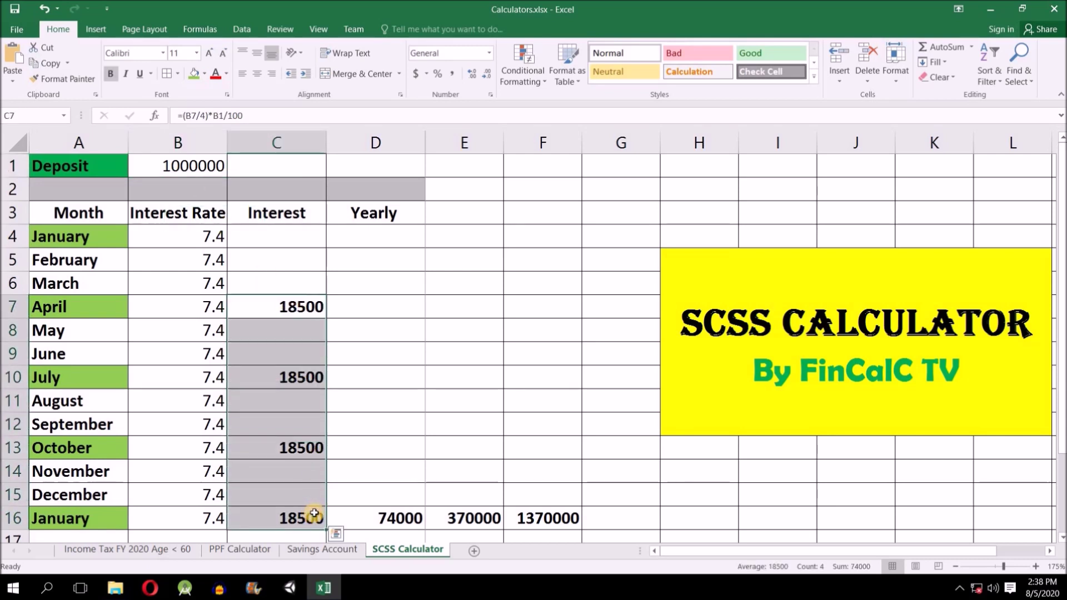
left_click(378, 517)
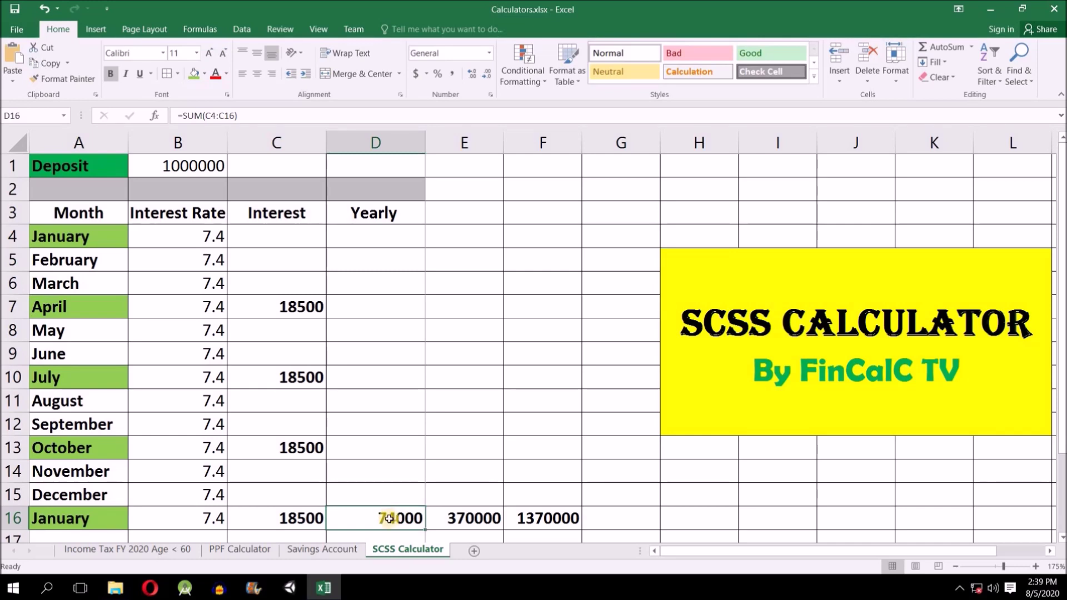
Browse the PPF Calculator and Savings Account tables, then open the Income Tax FY 2020 Age < 60 sheet
left_click(247, 551)
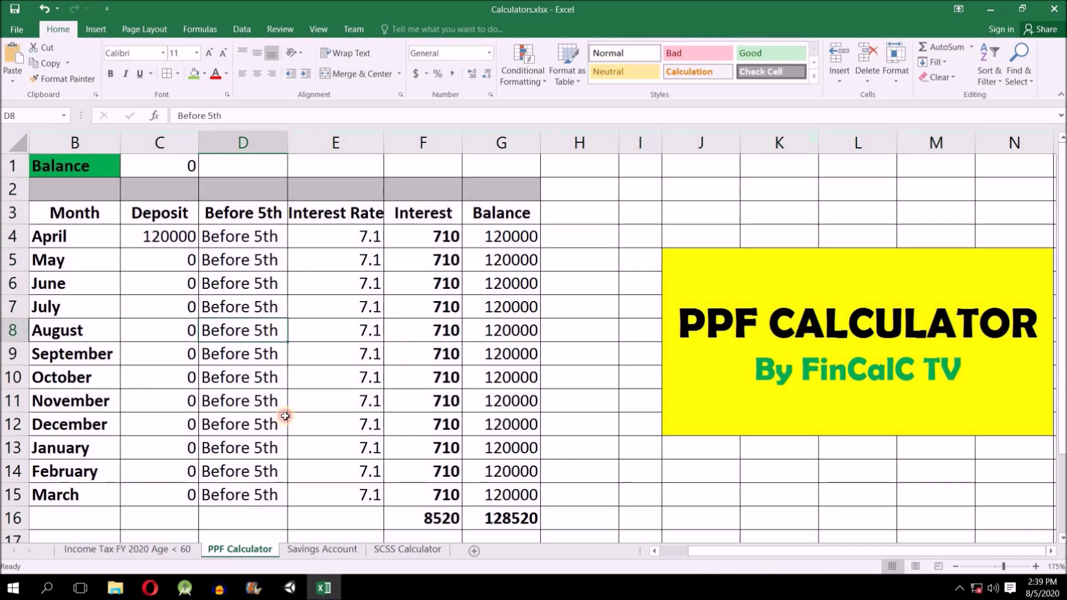
left_click(276, 334)
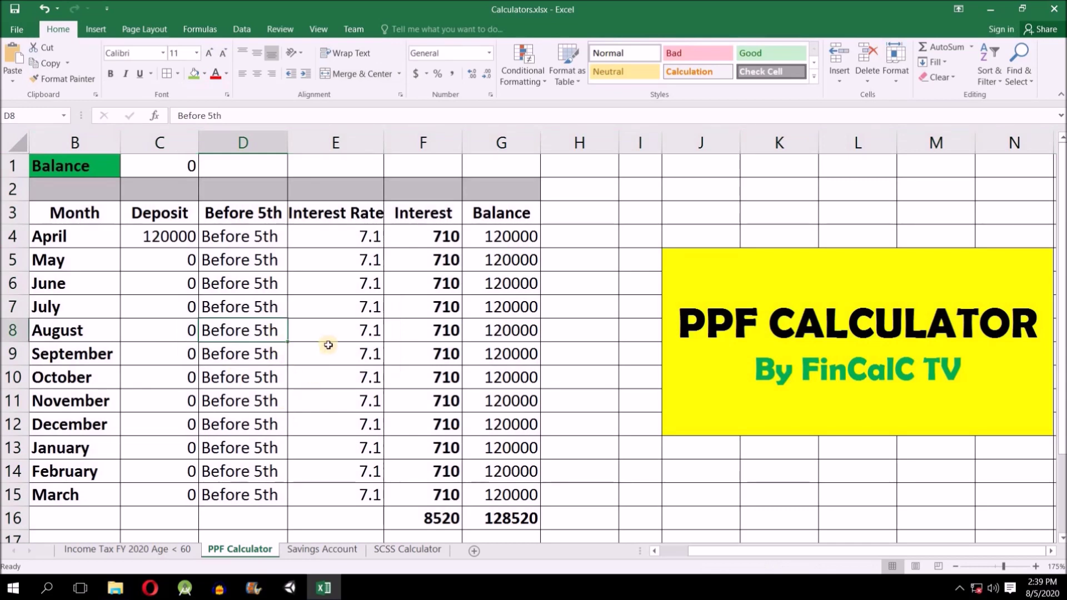
left_click_drag(91, 237, 489, 499)
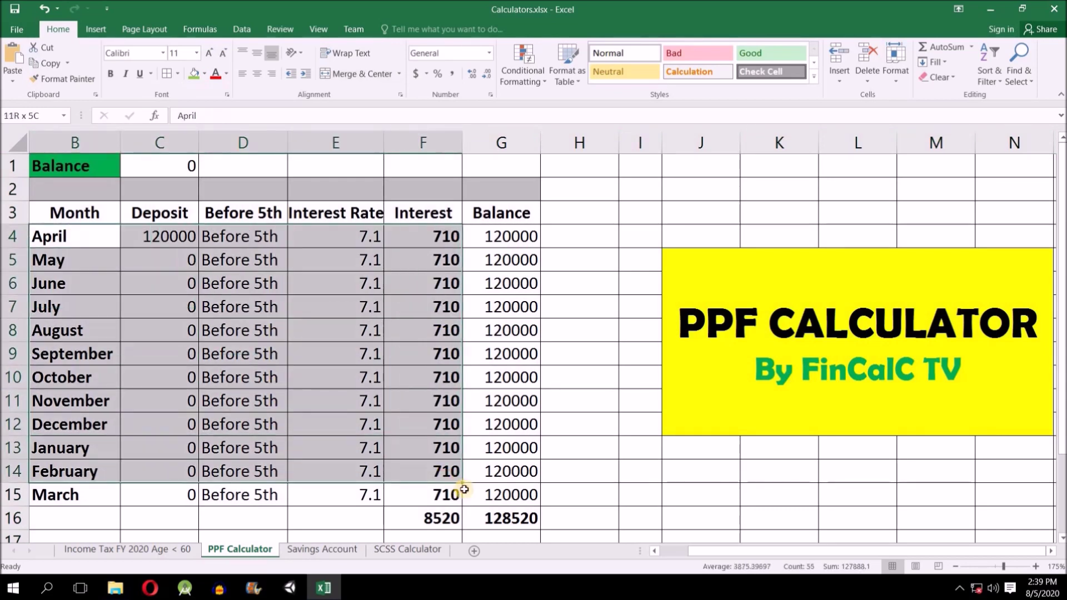
left_click(334, 550)
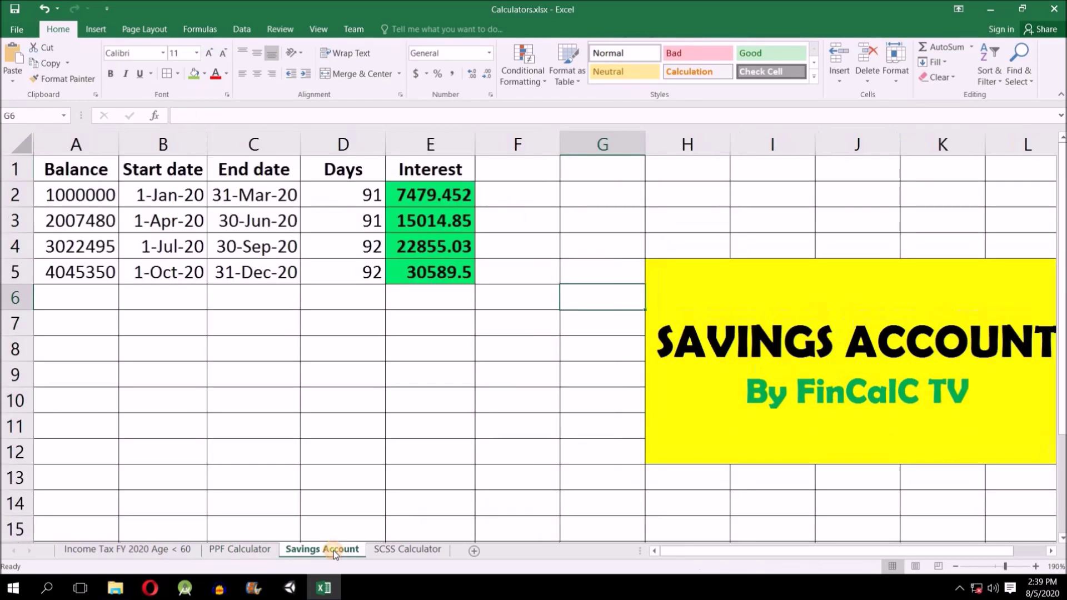
left_click_drag(81, 195, 417, 271)
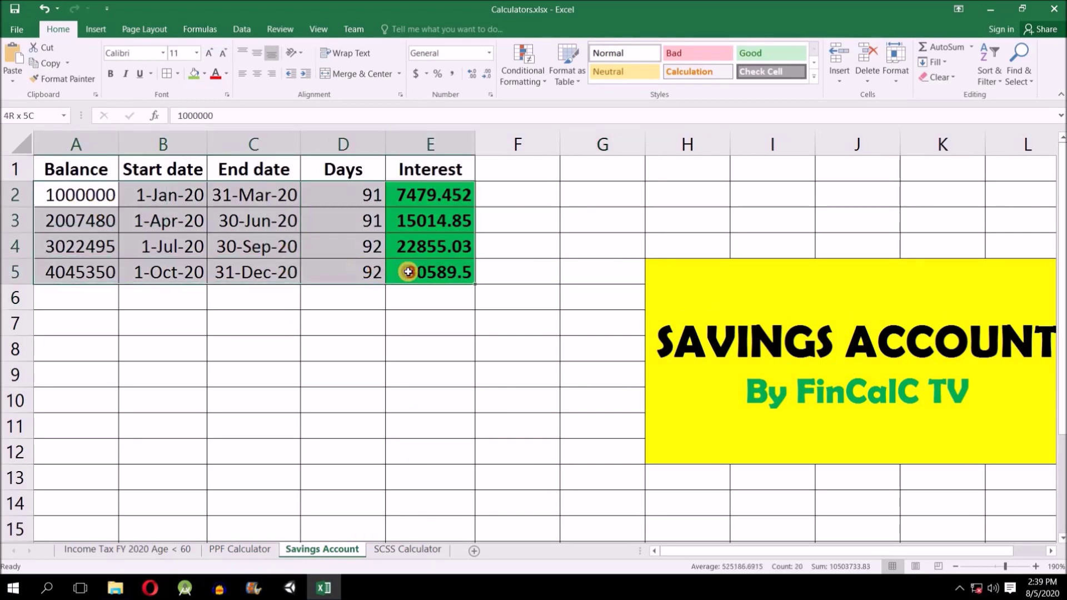
left_click(137, 550)
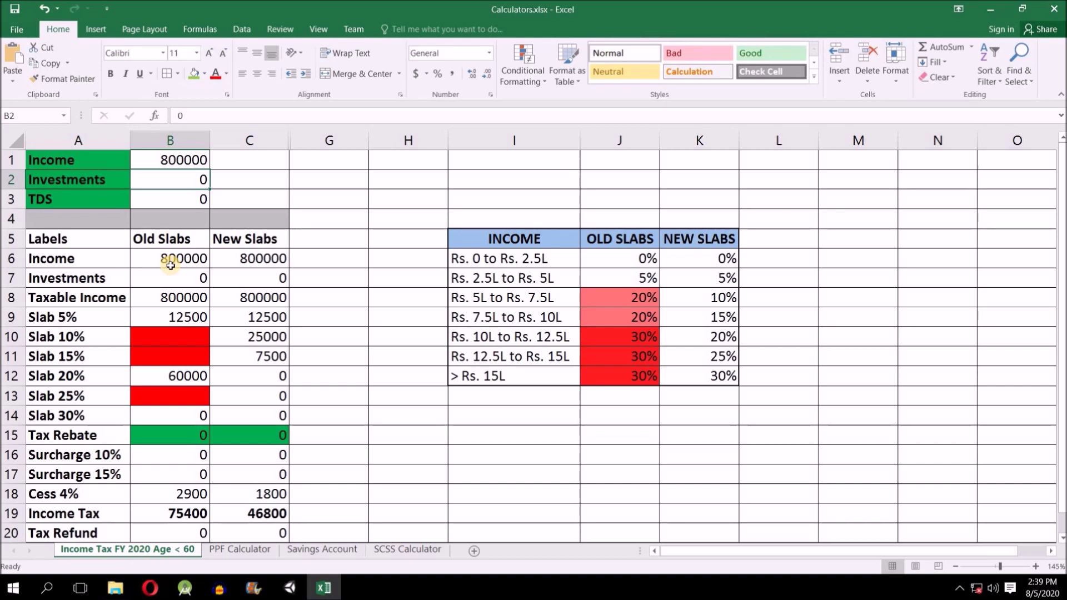
mouse_move(141, 239)
left_mouse_down()
mouse_move(243, 302)
mouse_move(245, 512)
left_mouse_up()
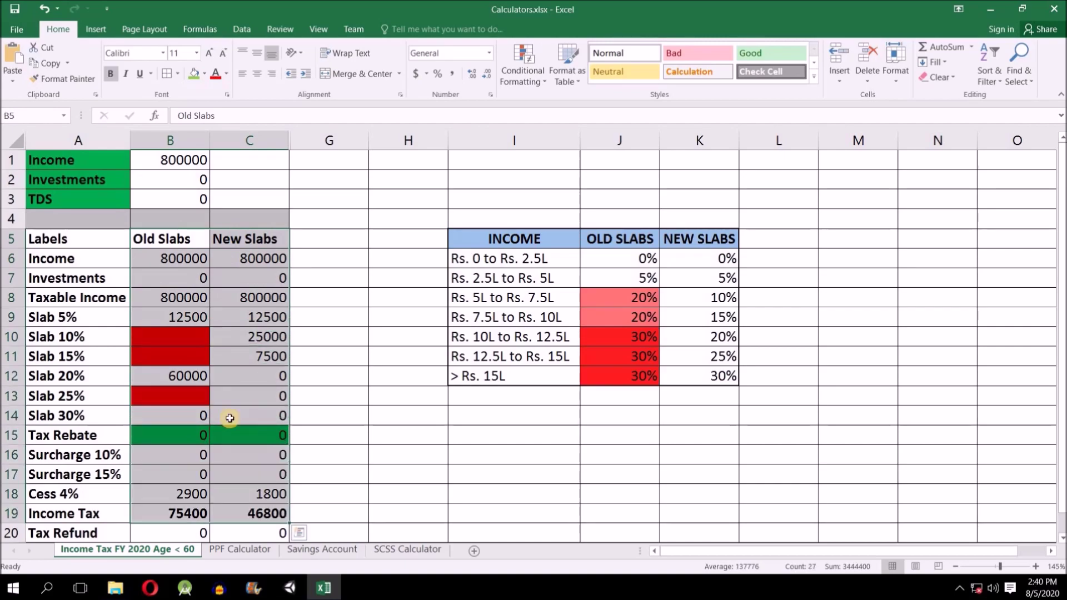